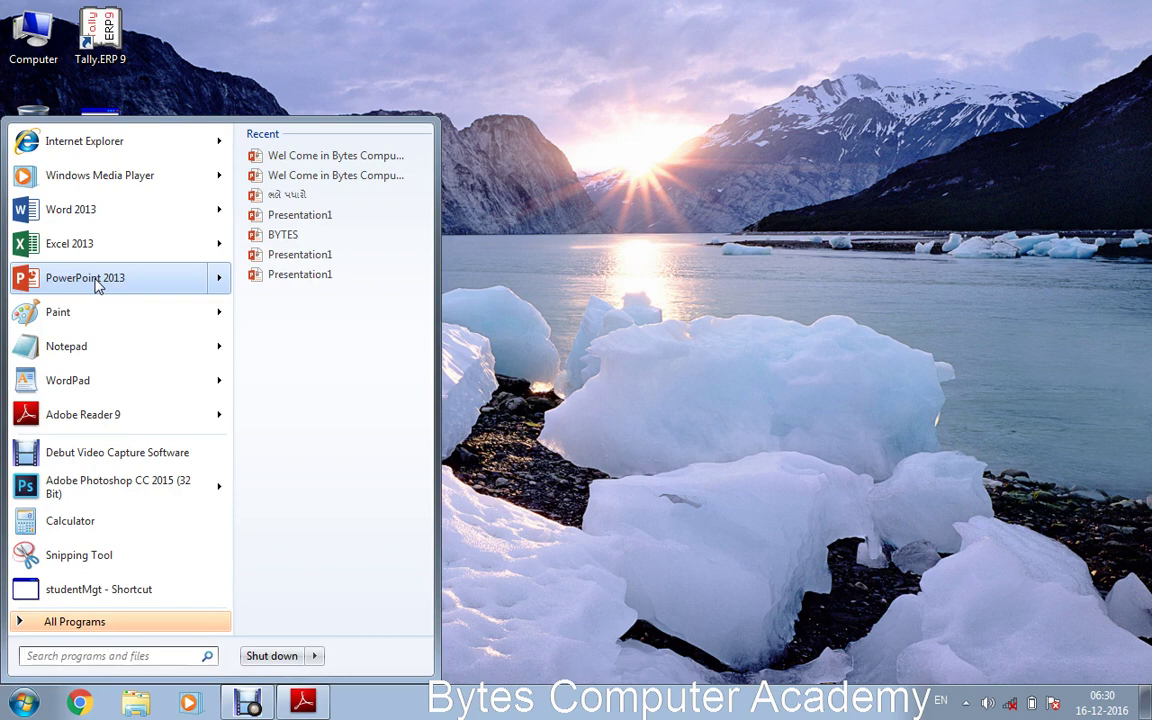
click(75, 625)
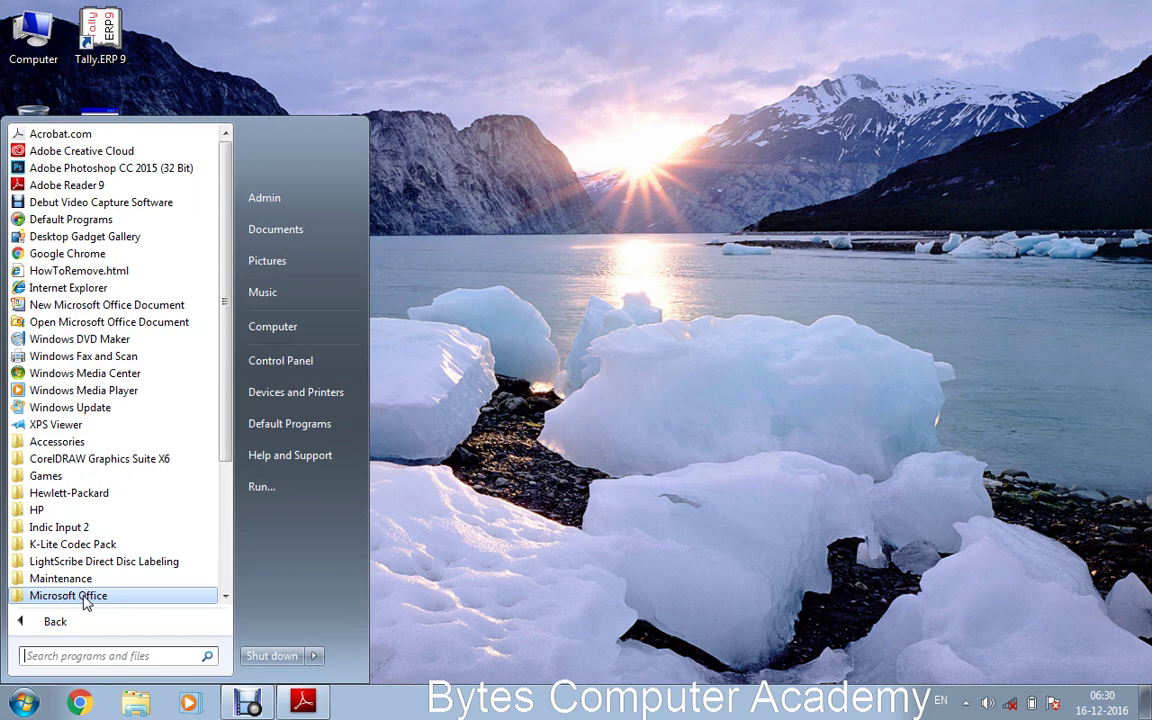
drag(225, 450, 226, 527)
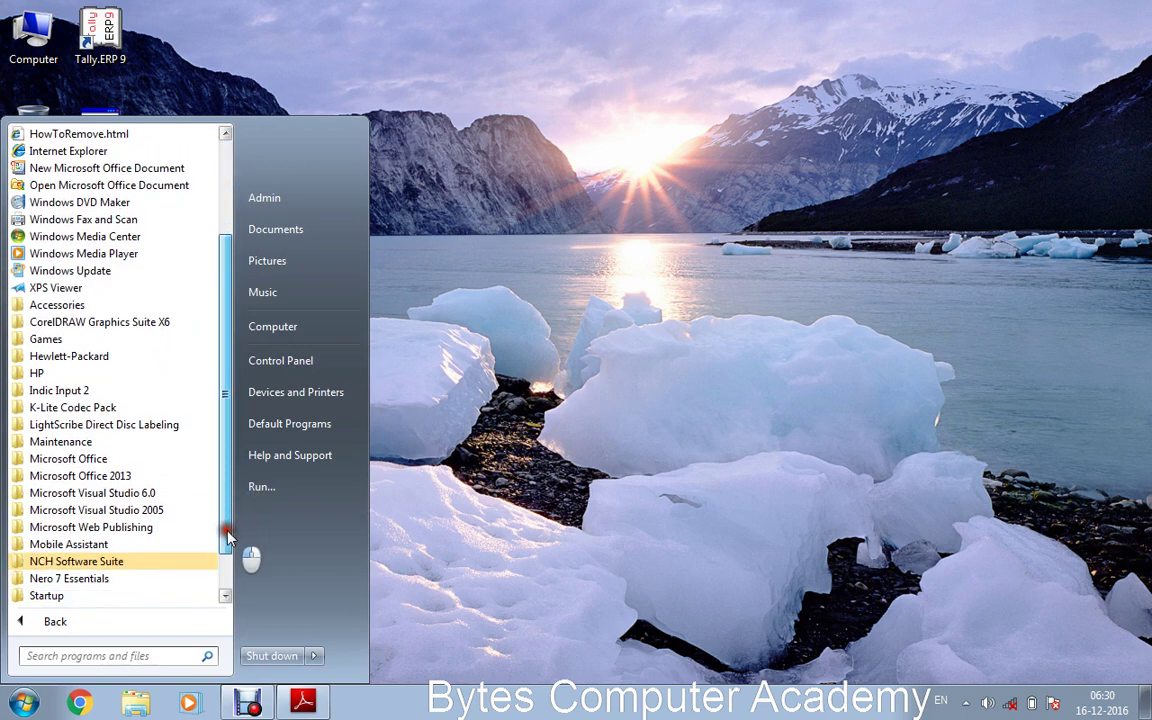
click(101, 477)
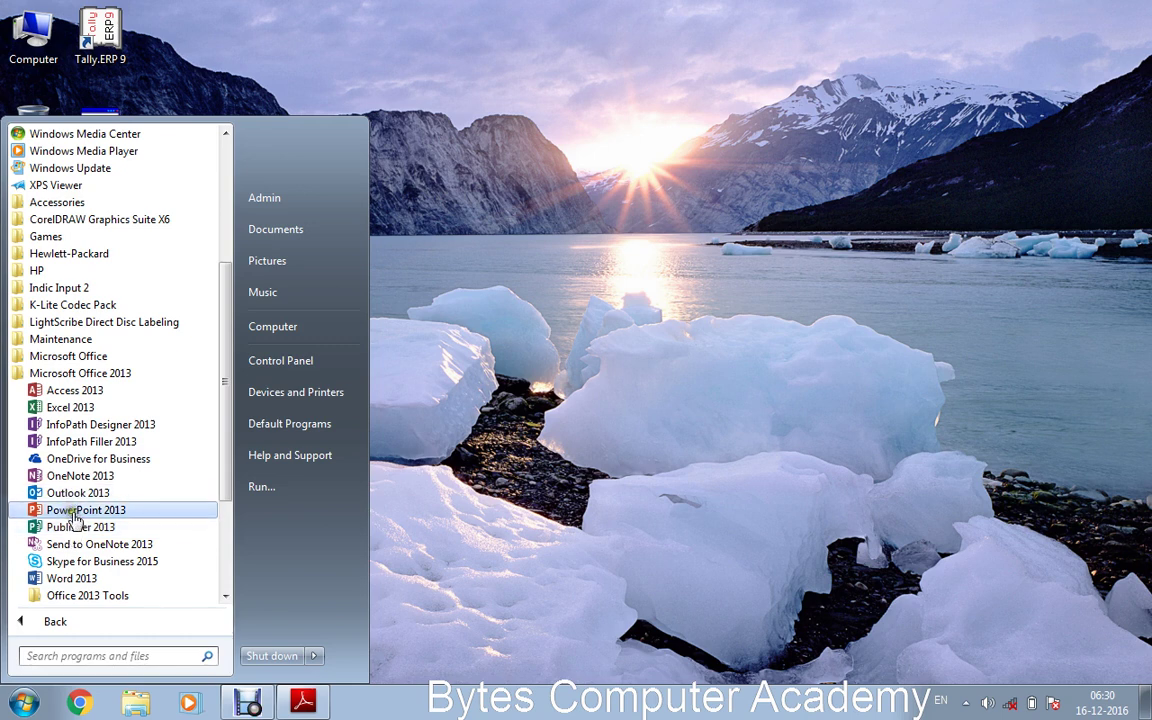
click(74, 658)
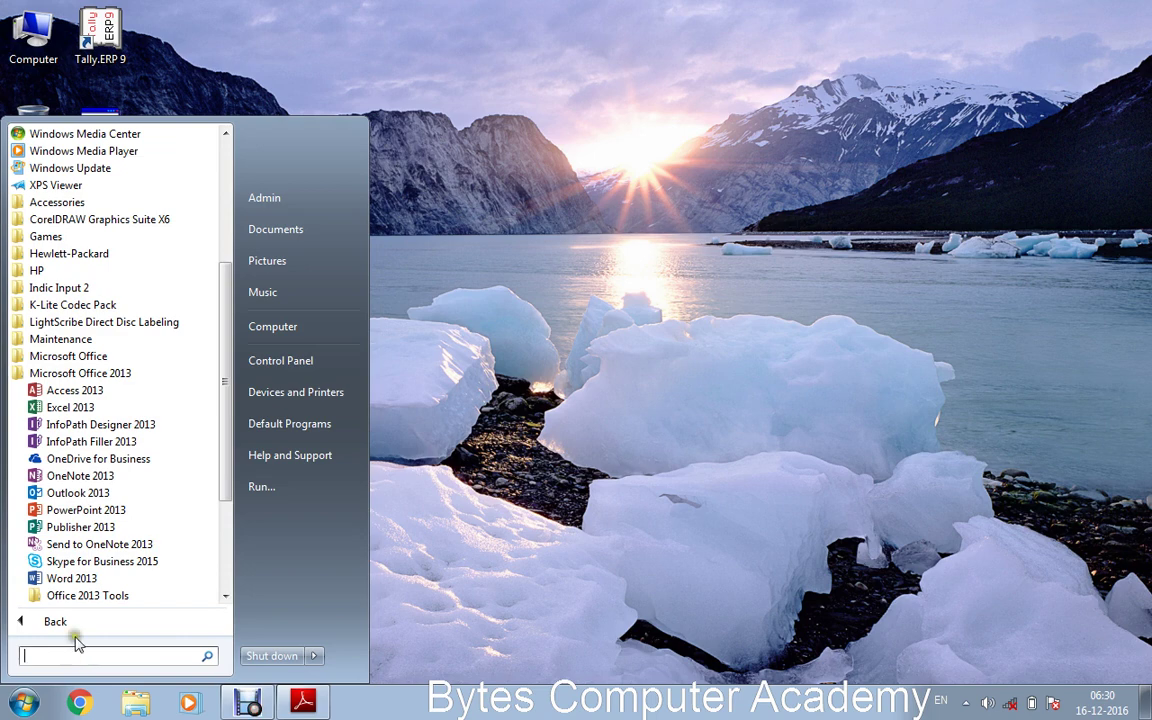
click(52, 621)
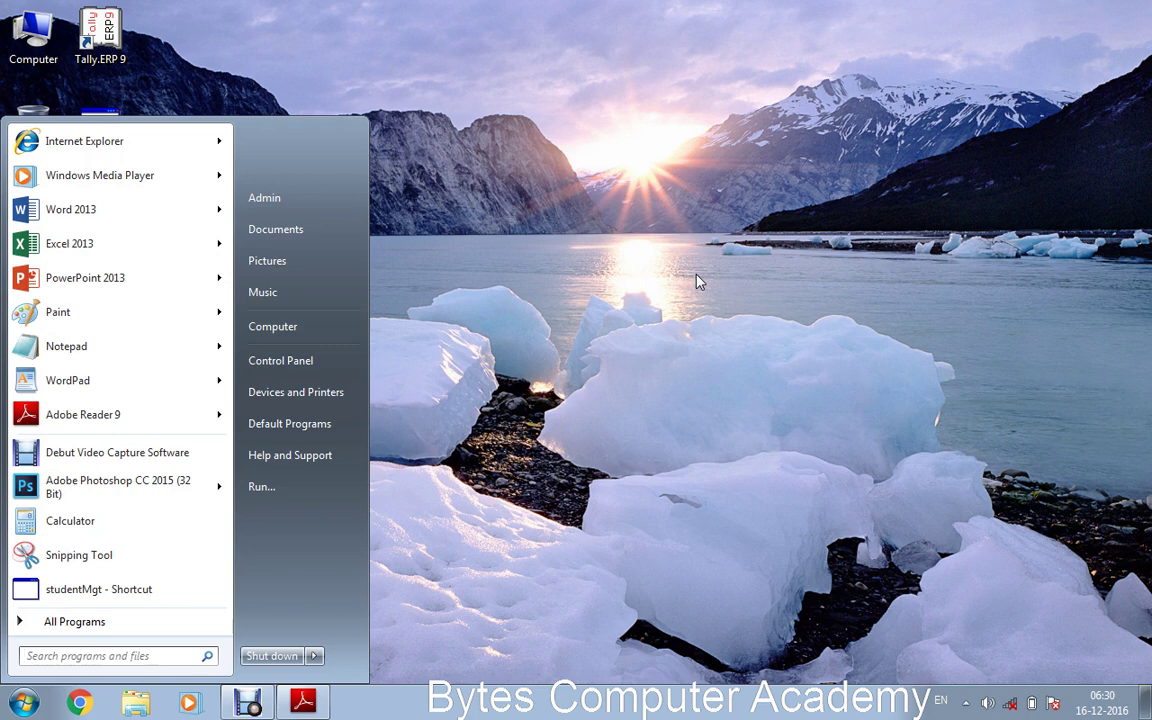
Step: Search the computer's programs and files for "Powerpoint"
text(Power)
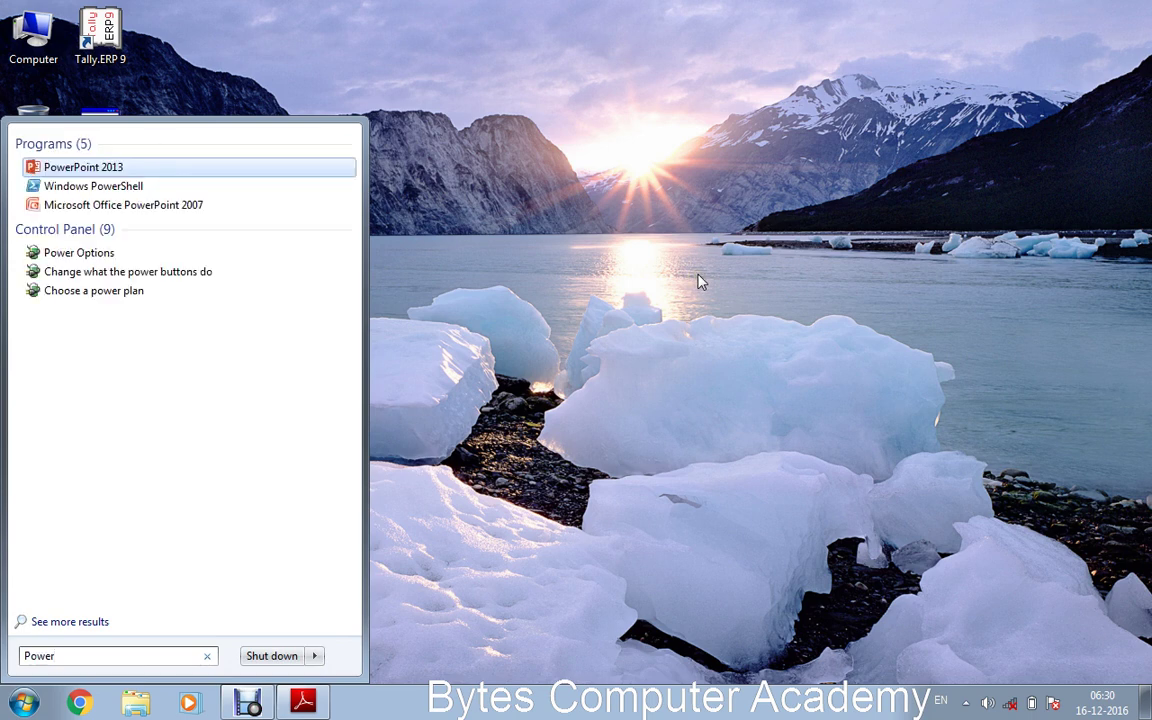
text(poiun)
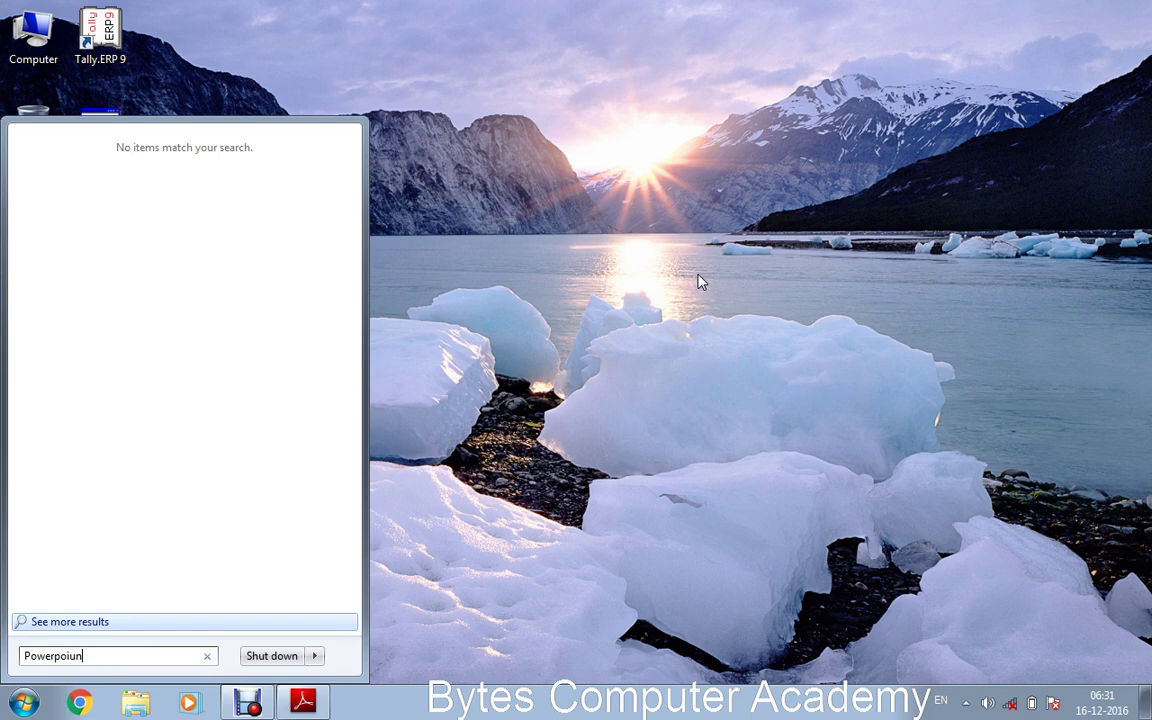
key(BackSpace)
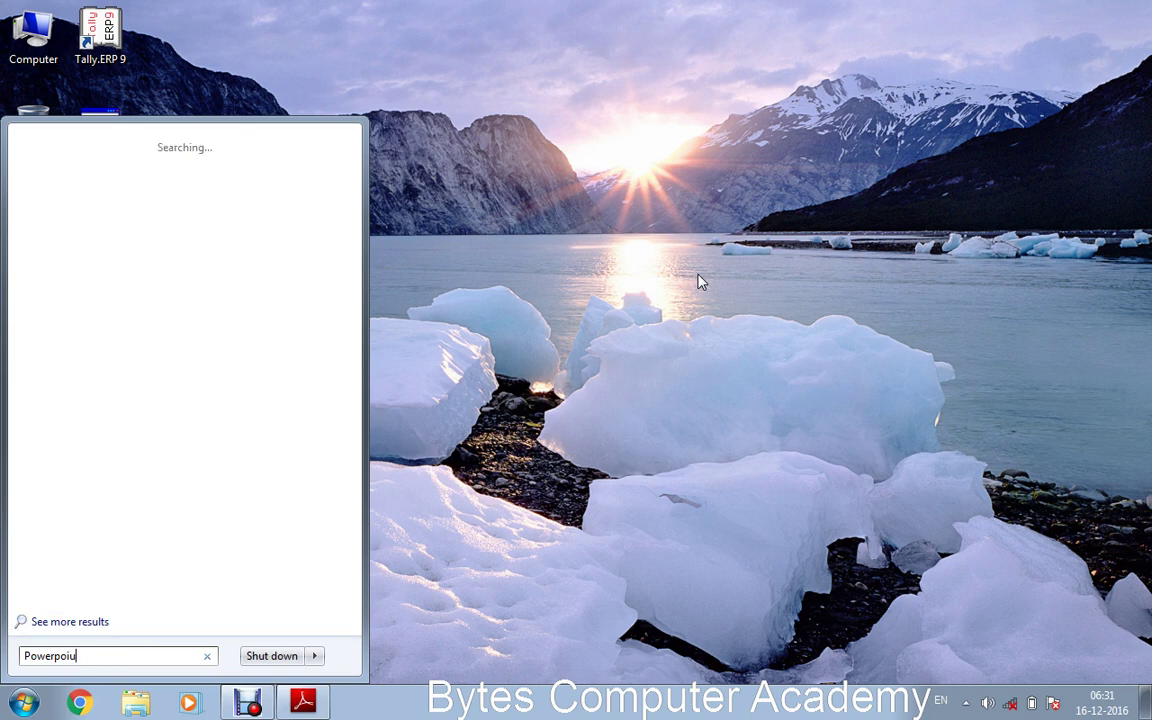
key(BackSpace)
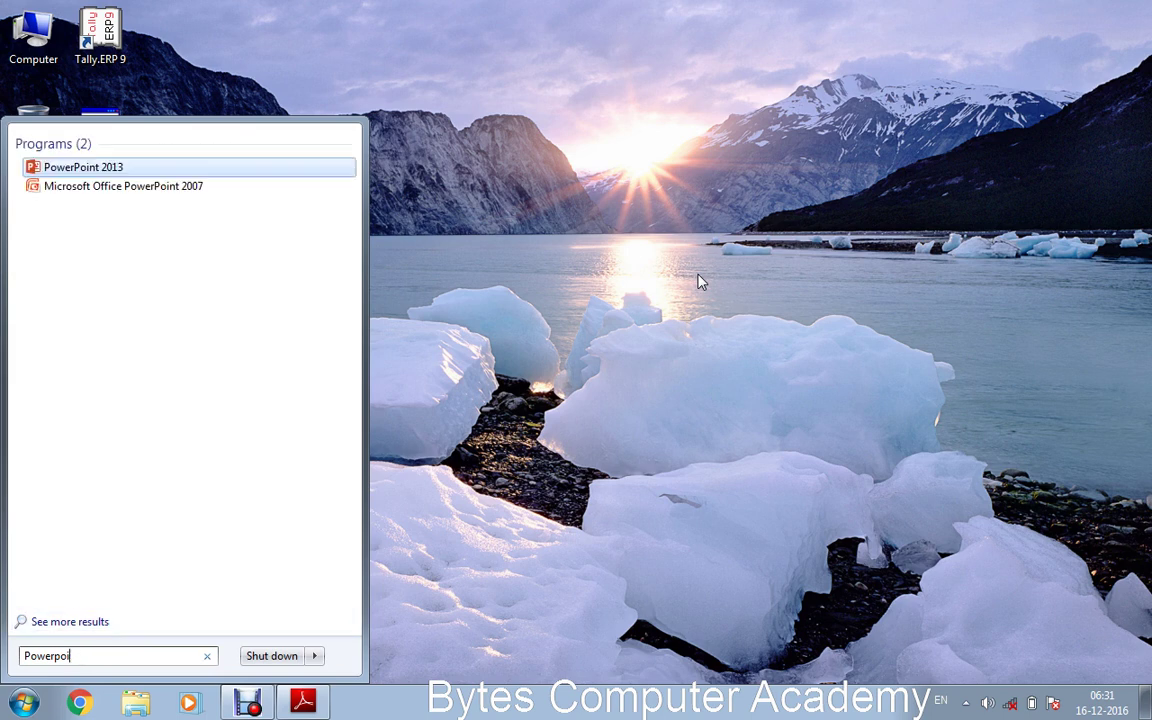
text(nt)
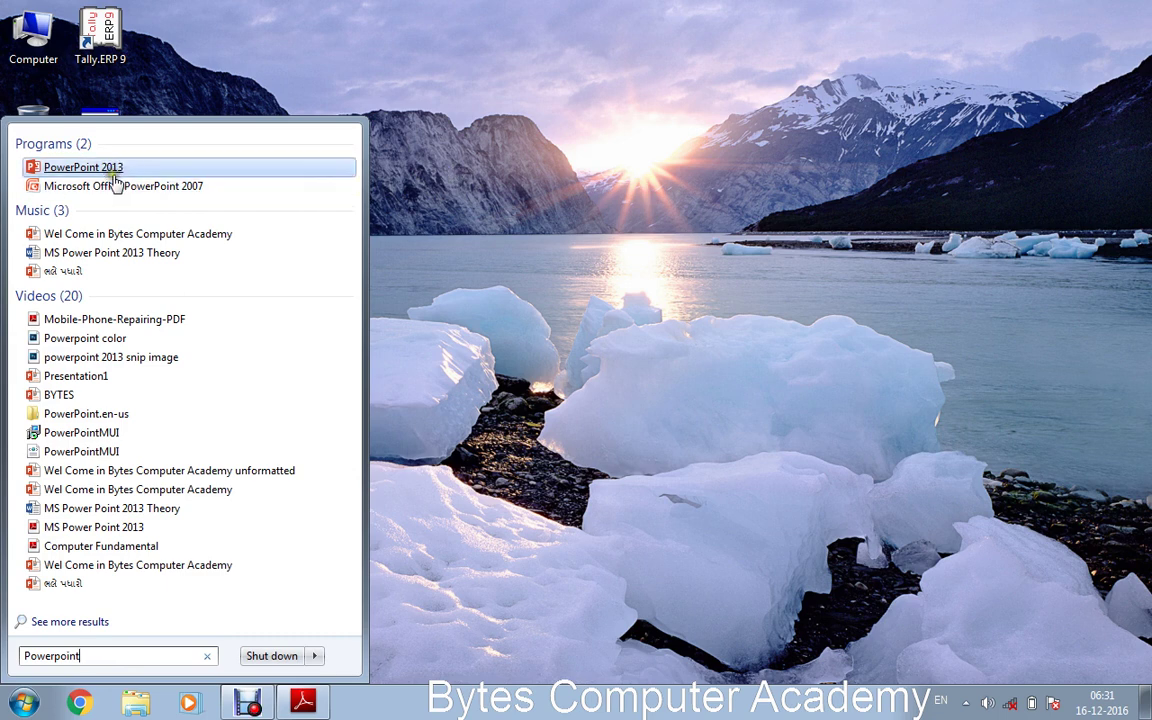
click(110, 168)
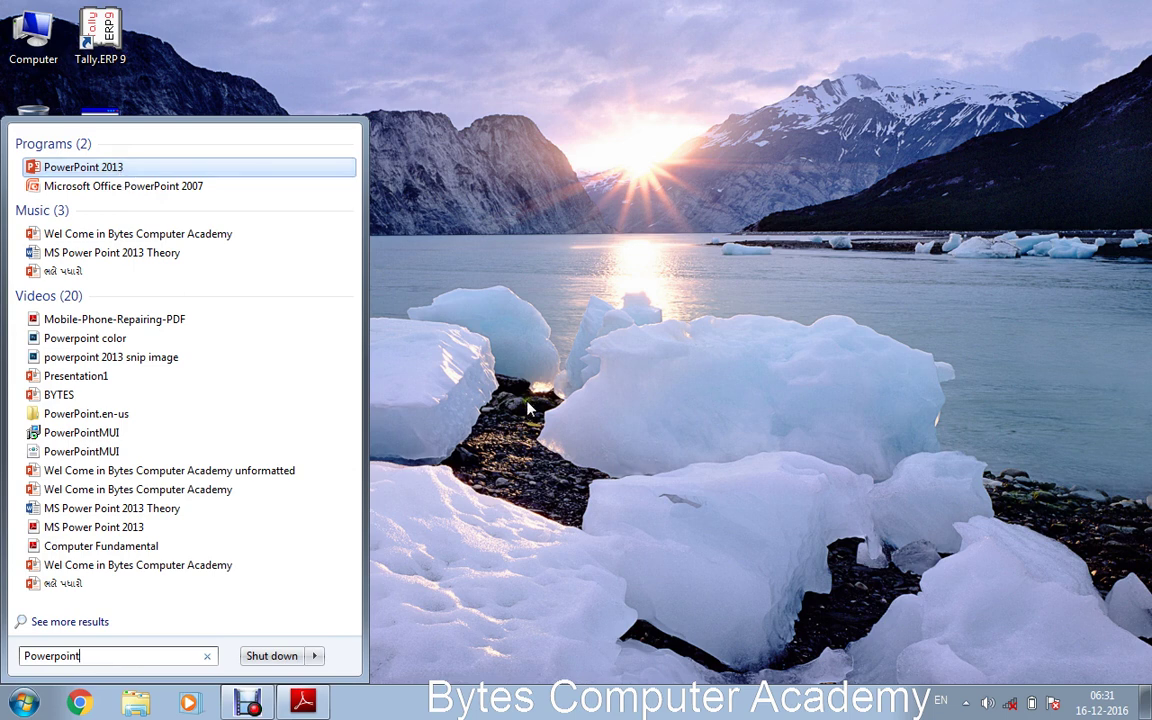
Step: Launch PowerPoint 2013 from the search results and dismiss the Office Activation Wizard
key(Down)
key(Down)
key(Down)
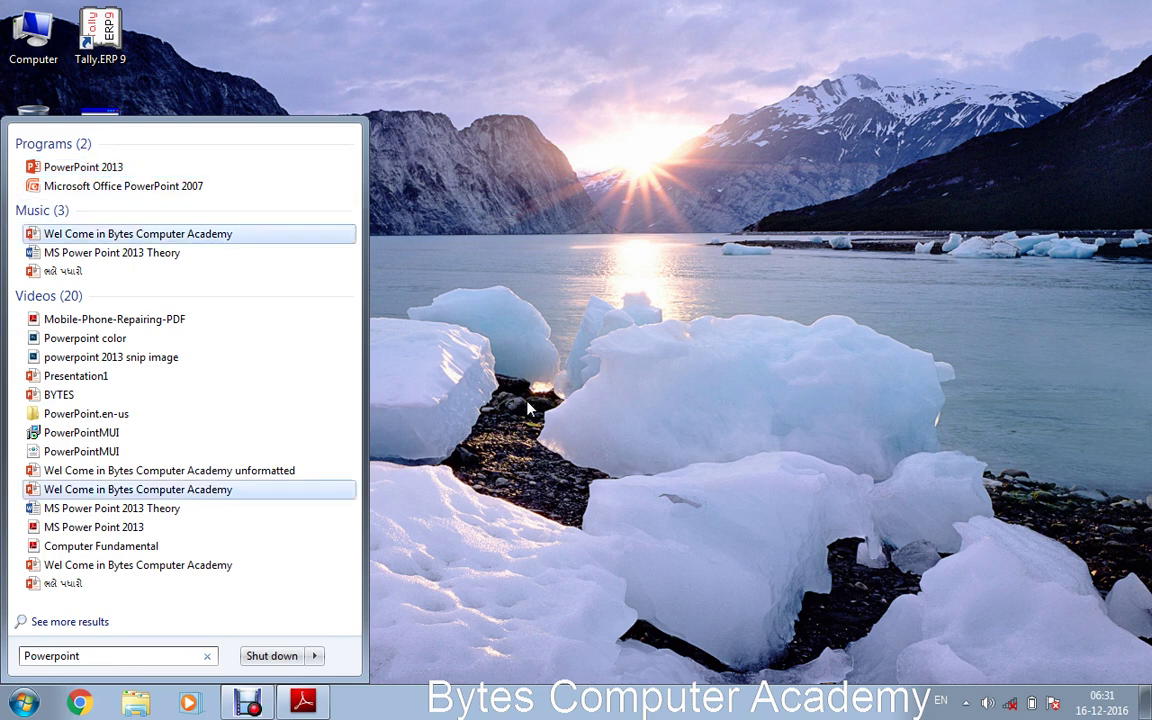
key(Down)
key(Up)
key(Up)
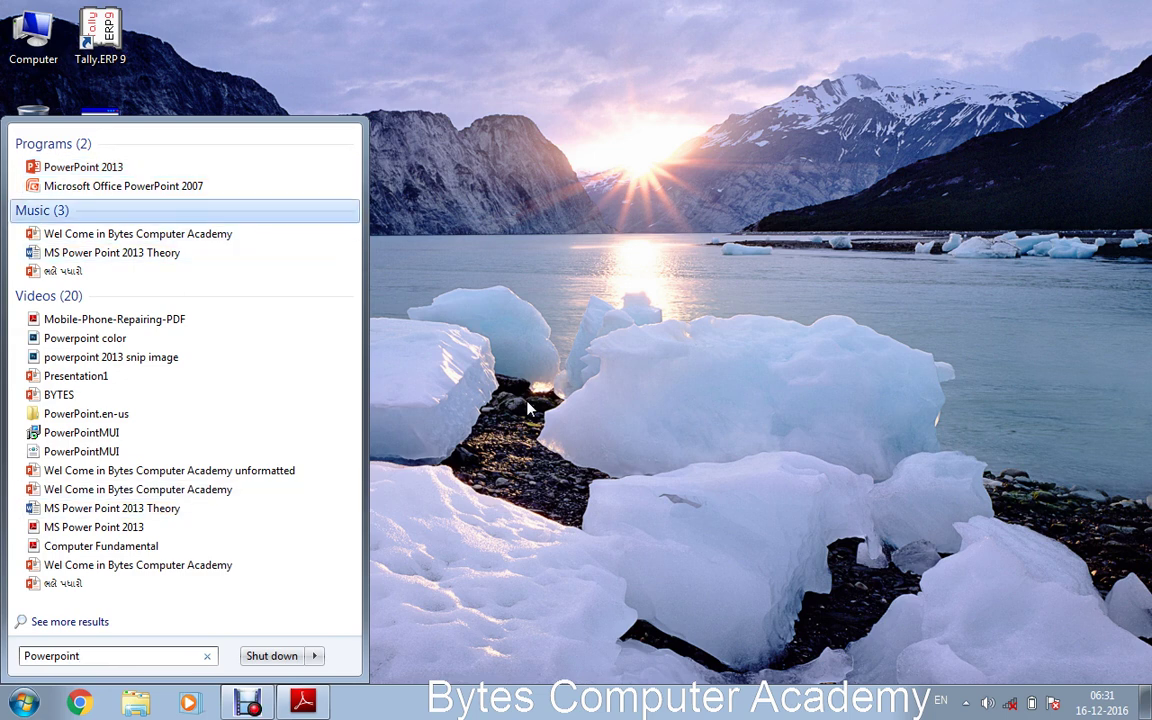
key(Up)
key(Up)
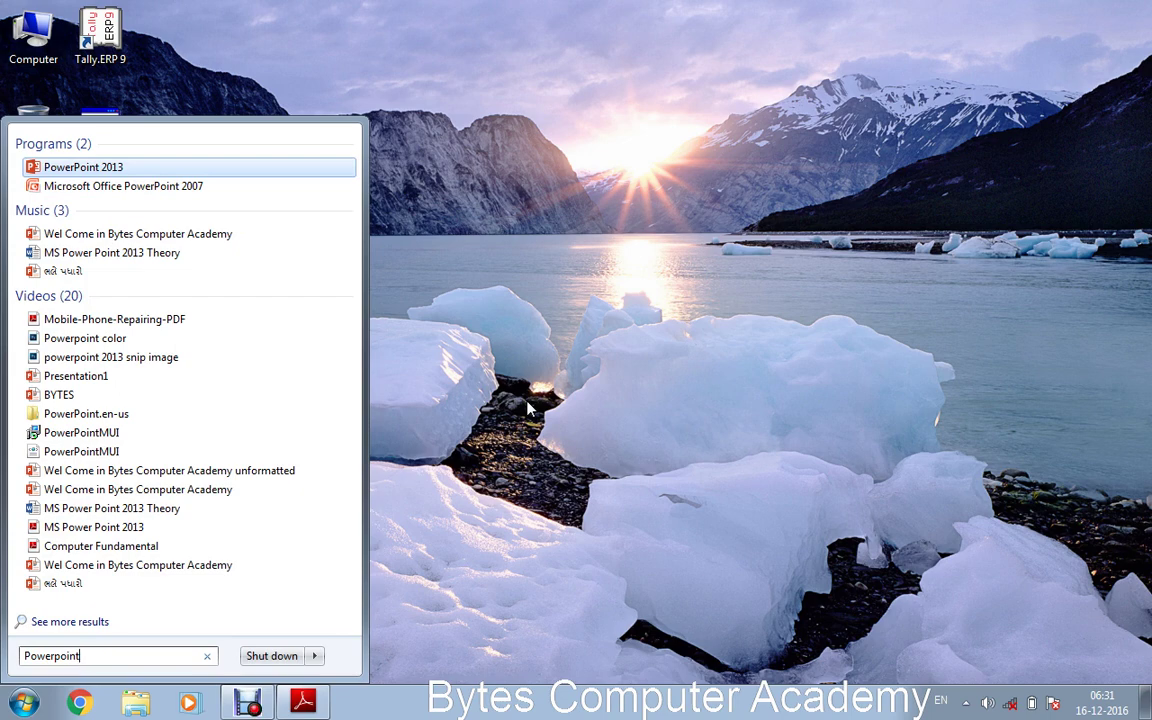
key(Return)
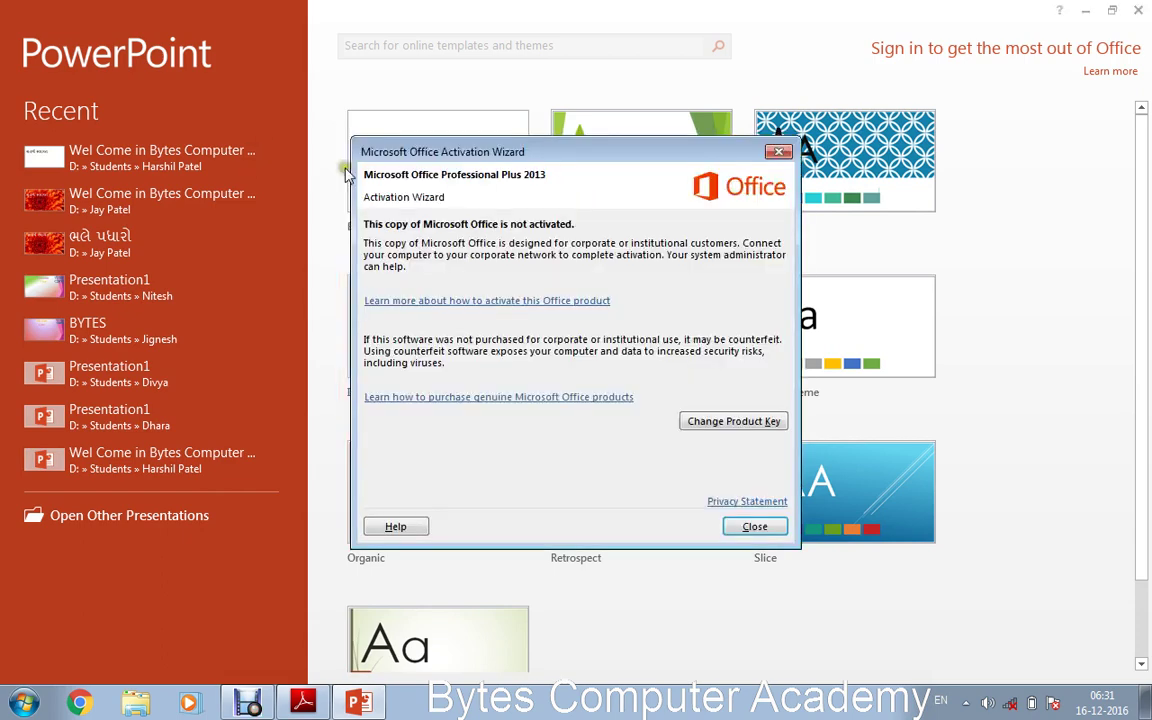
click(765, 530)
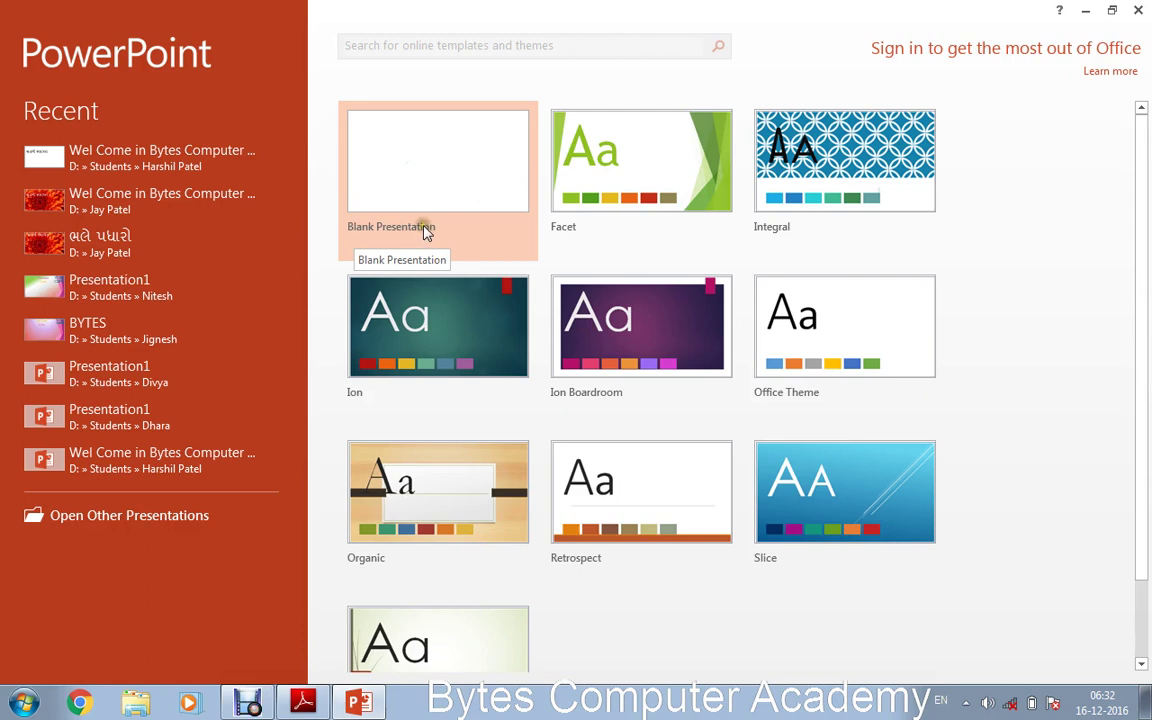
Step: Create a new presentation from the Blank Presentation template
click(373, 228)
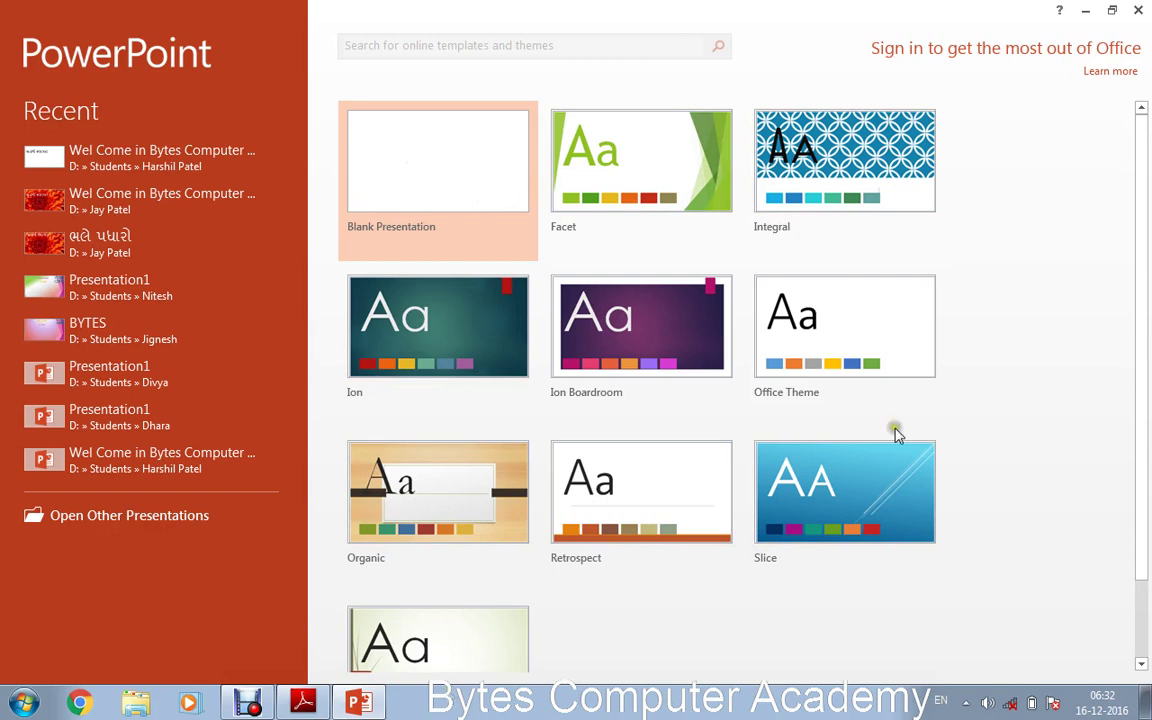
drag(1143, 552, 1144, 386)
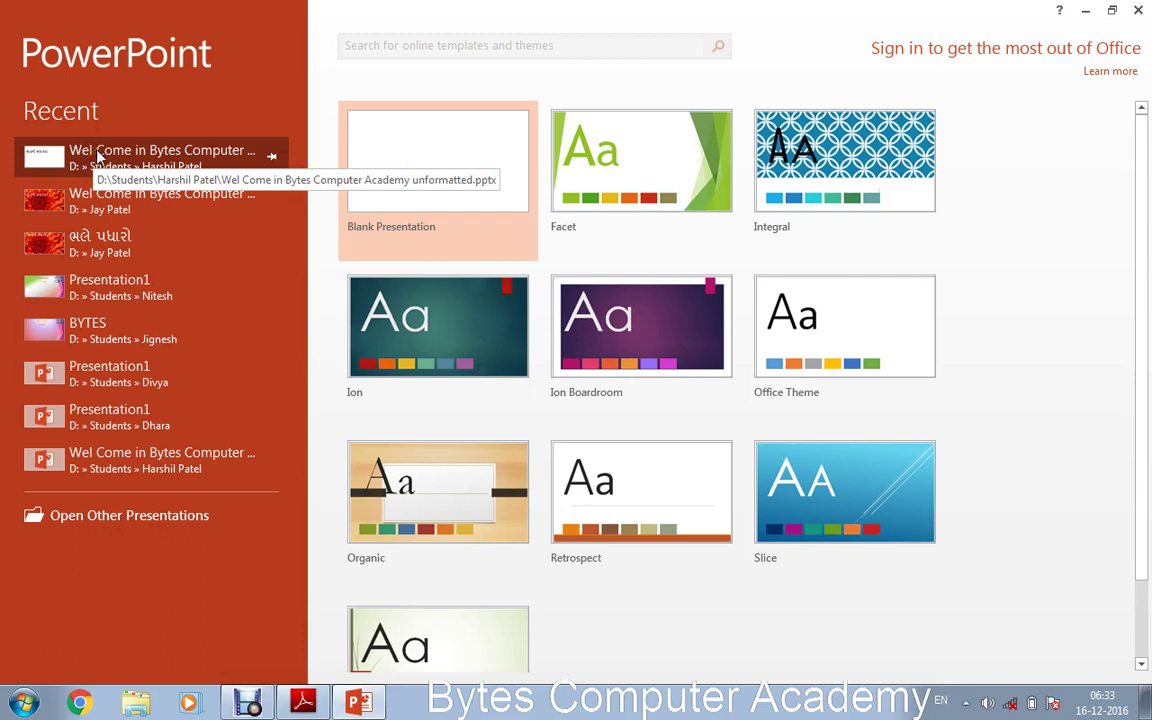
click(406, 233)
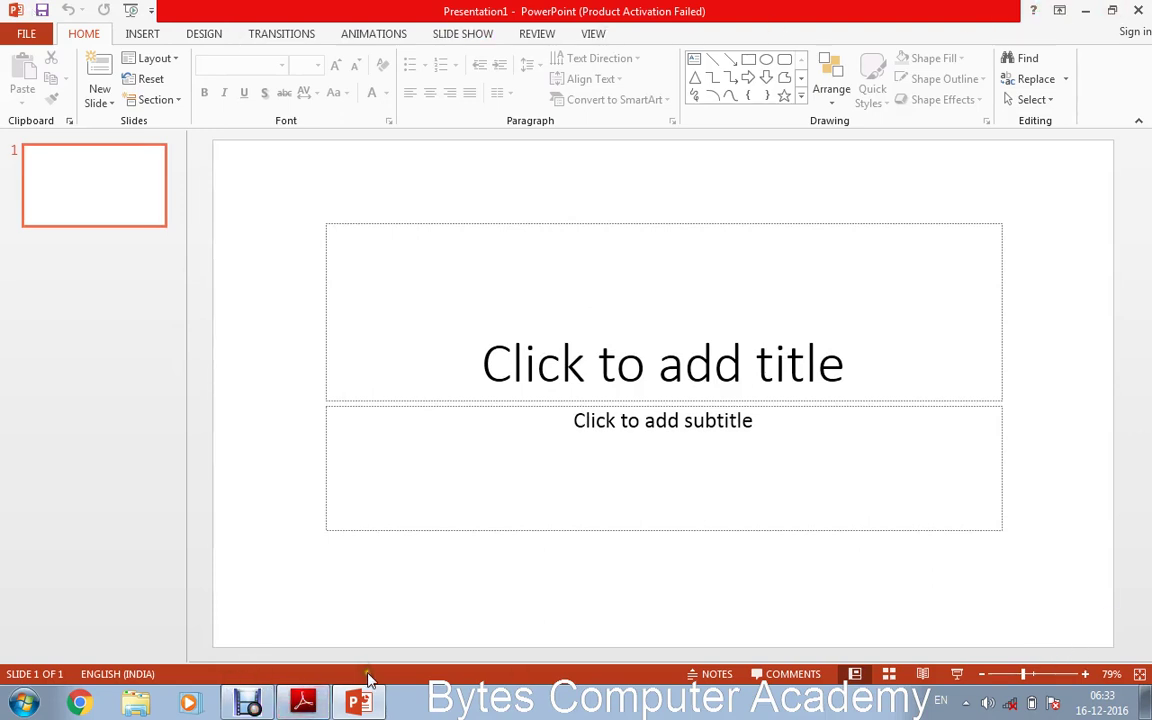
Step: Switch to Adobe Reader and examine the labelled PowerPoint window diagram in MS Power Point 2013.pdf
click(313, 704)
scroll(418, 470, down, 1)
scroll(463, 527, down, 8)
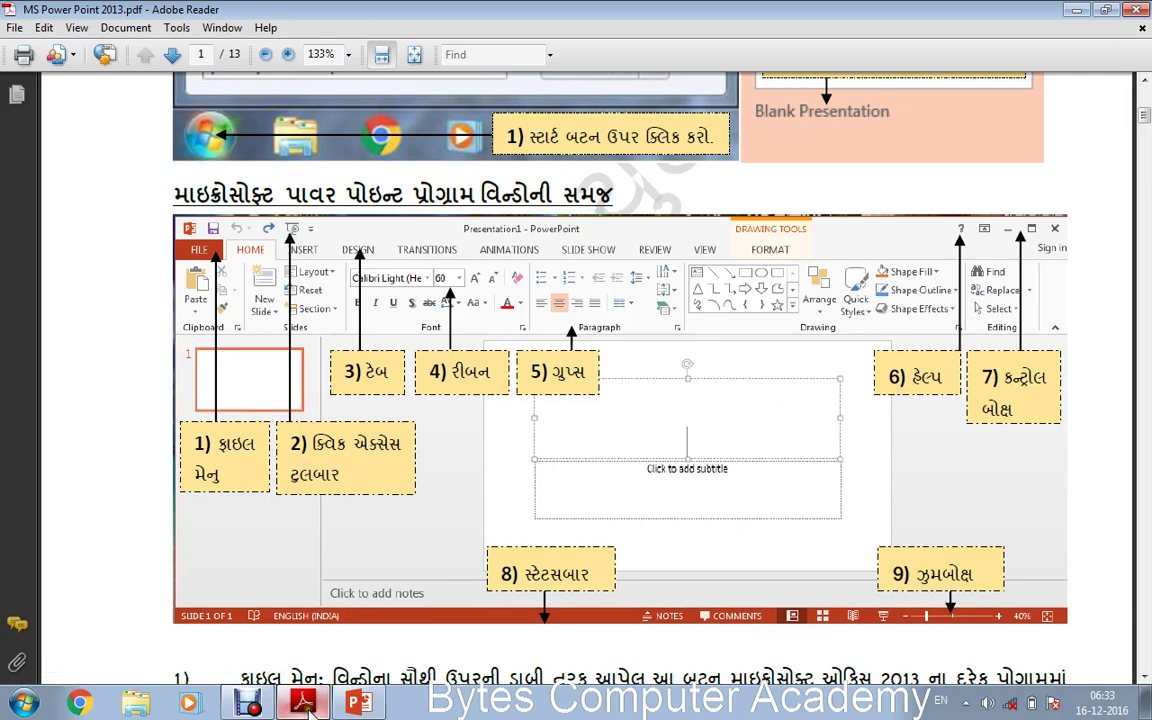
Step: Switch back to PowerPoint, look over the available file commands and recent presentations, and return to the slide
click(358, 703)
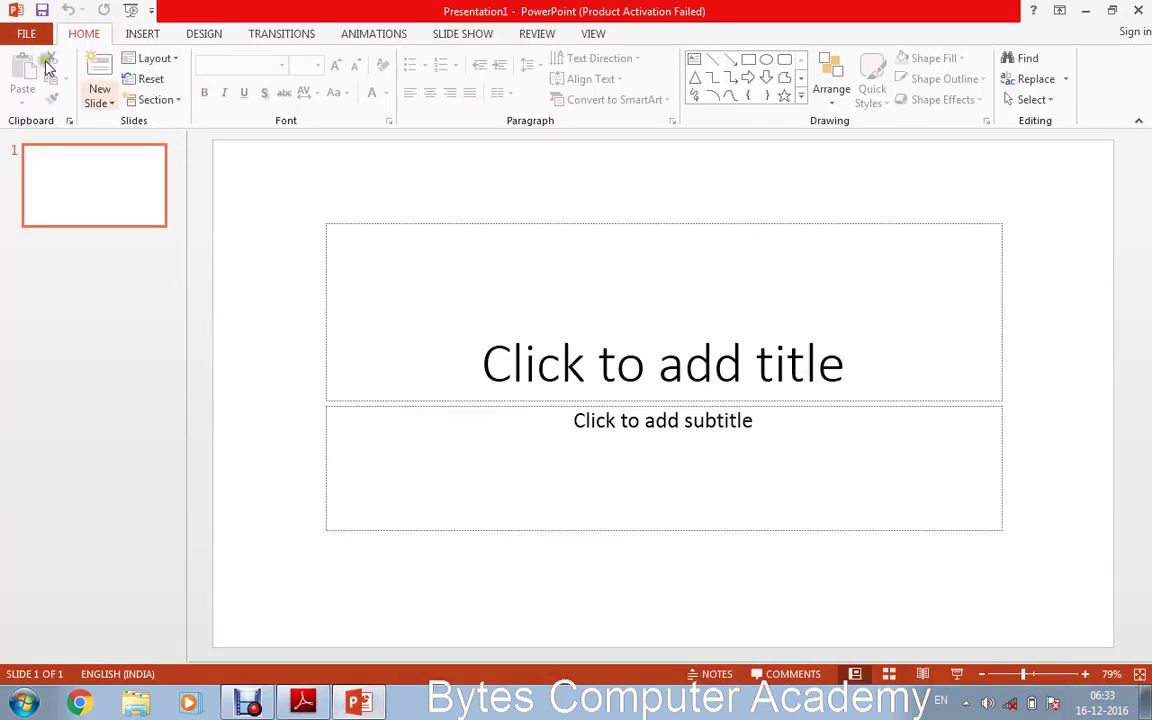
click(27, 32)
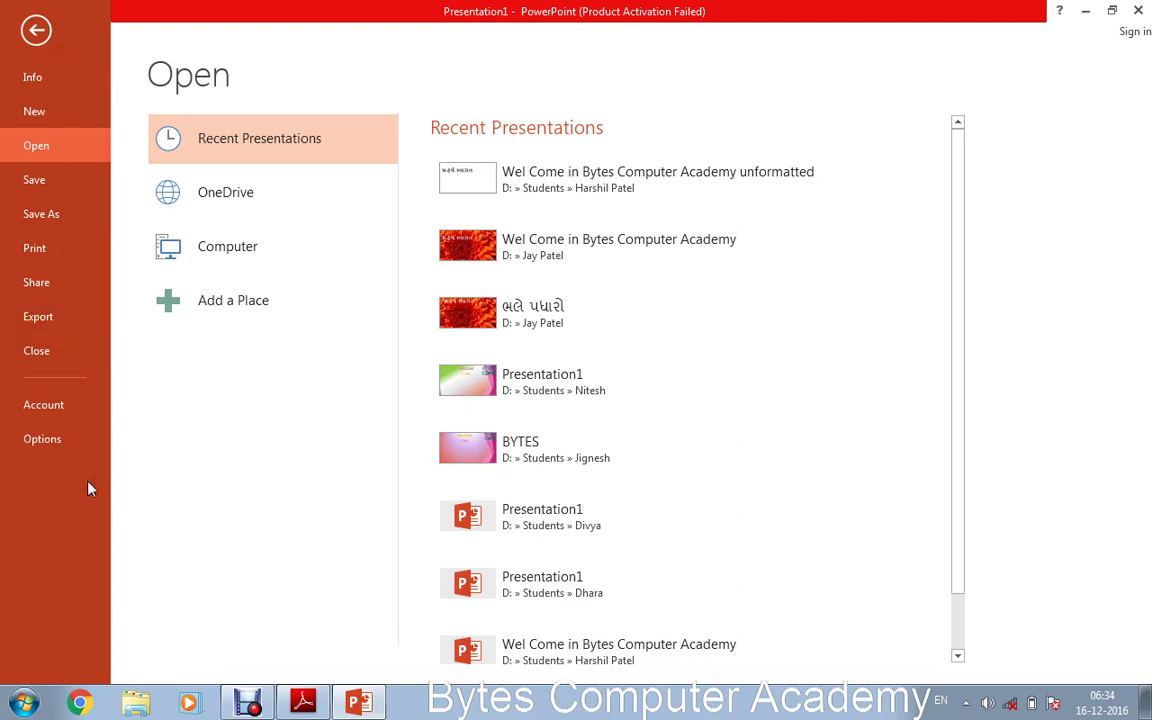
click(36, 32)
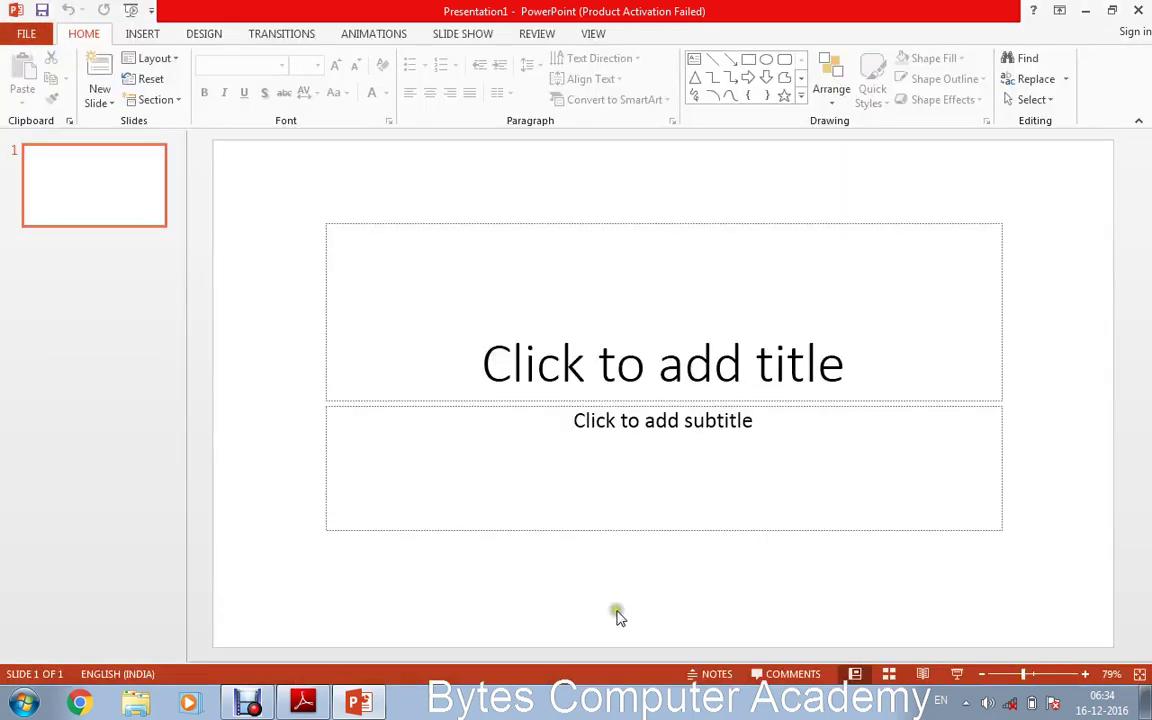
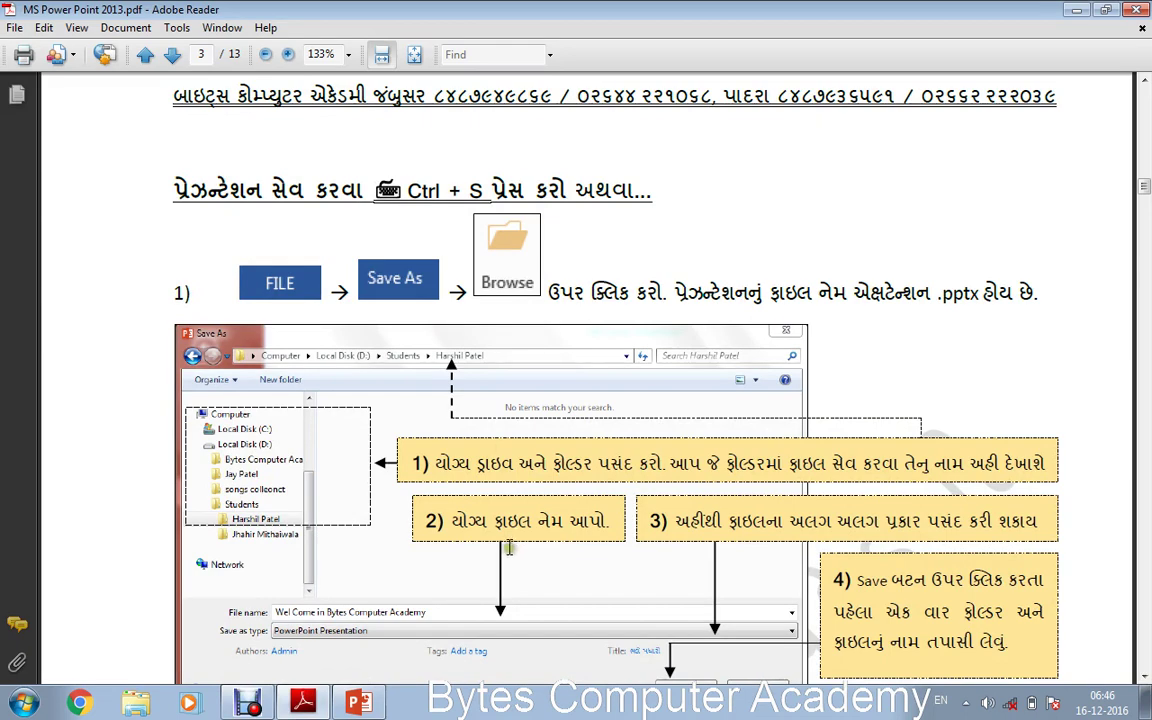
Step: Review the PDF's saving instructions, switch to PowerPoint and open the Save As dialog for a location on this computer
scroll(478, 497, down, 1)
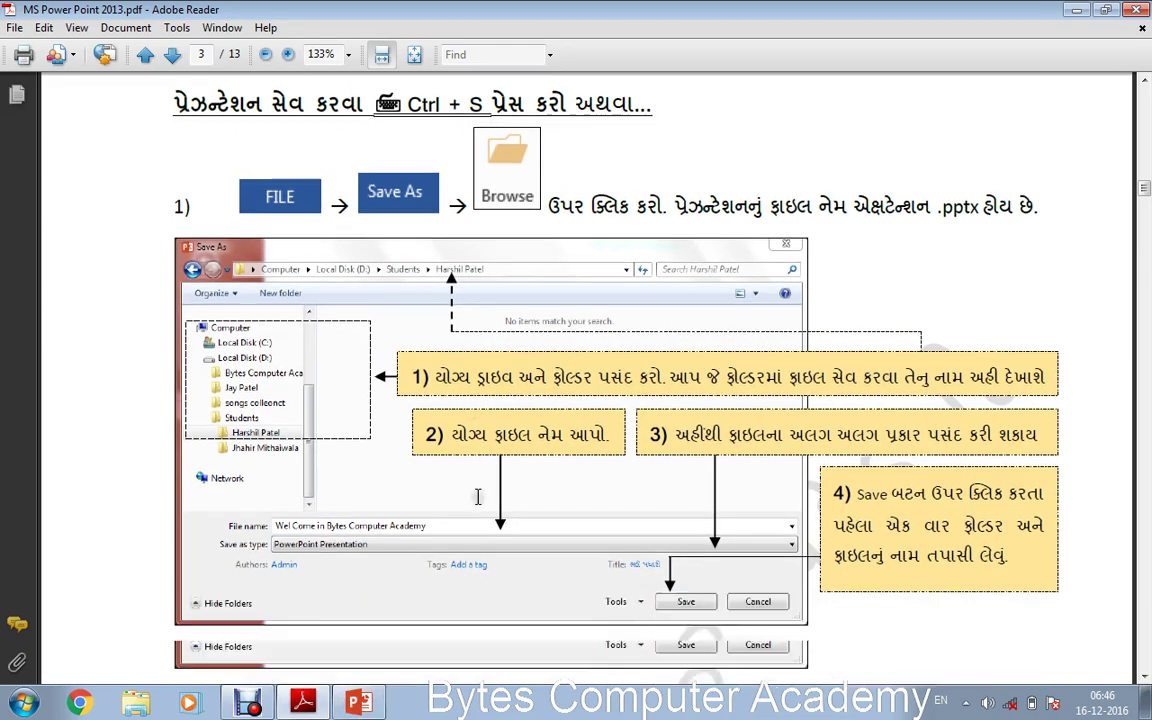
click(355, 703)
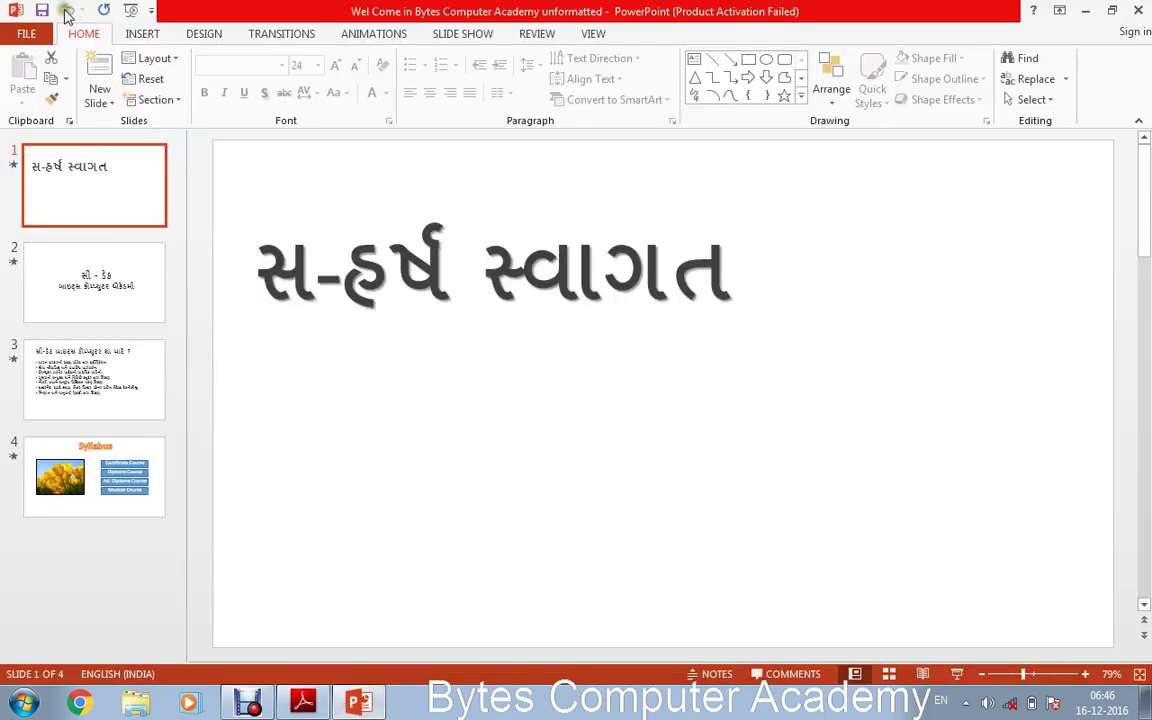
click(24, 36)
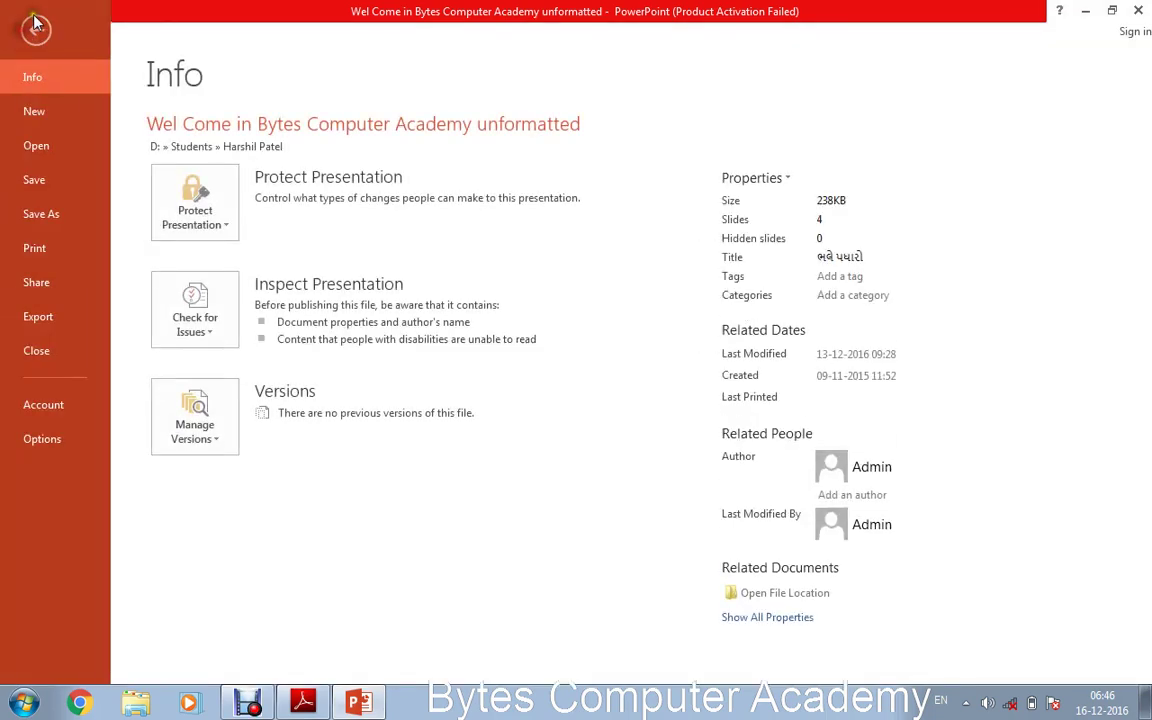
click(41, 215)
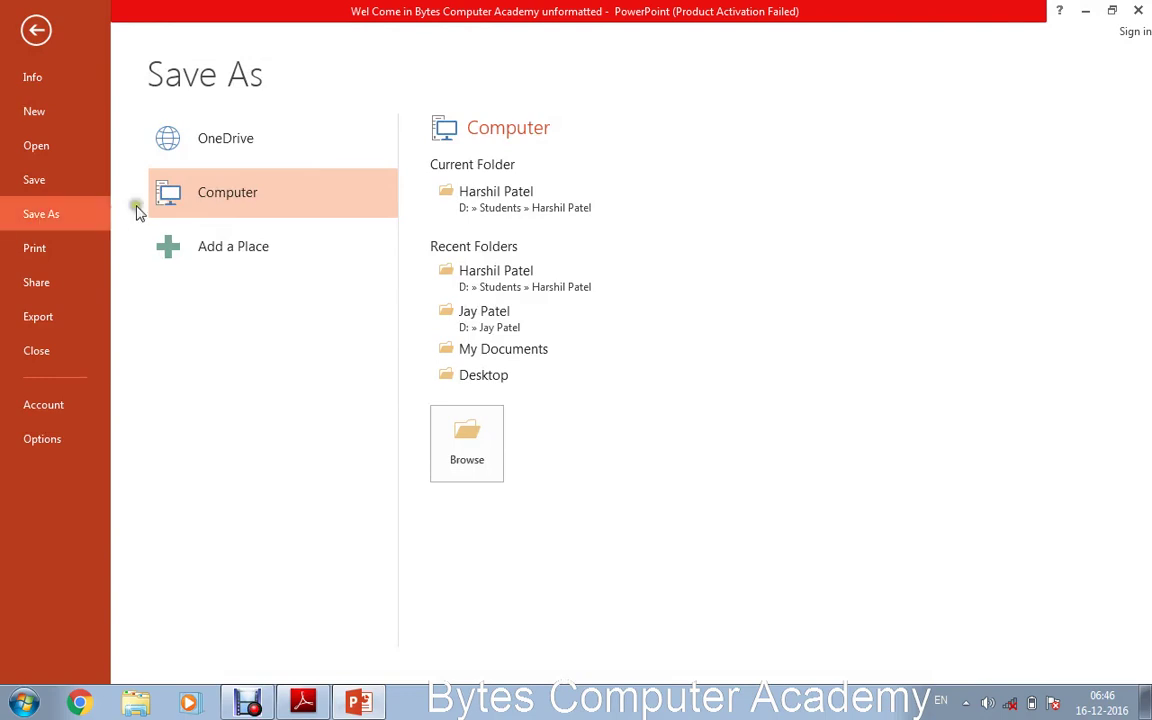
click(265, 194)
click(470, 453)
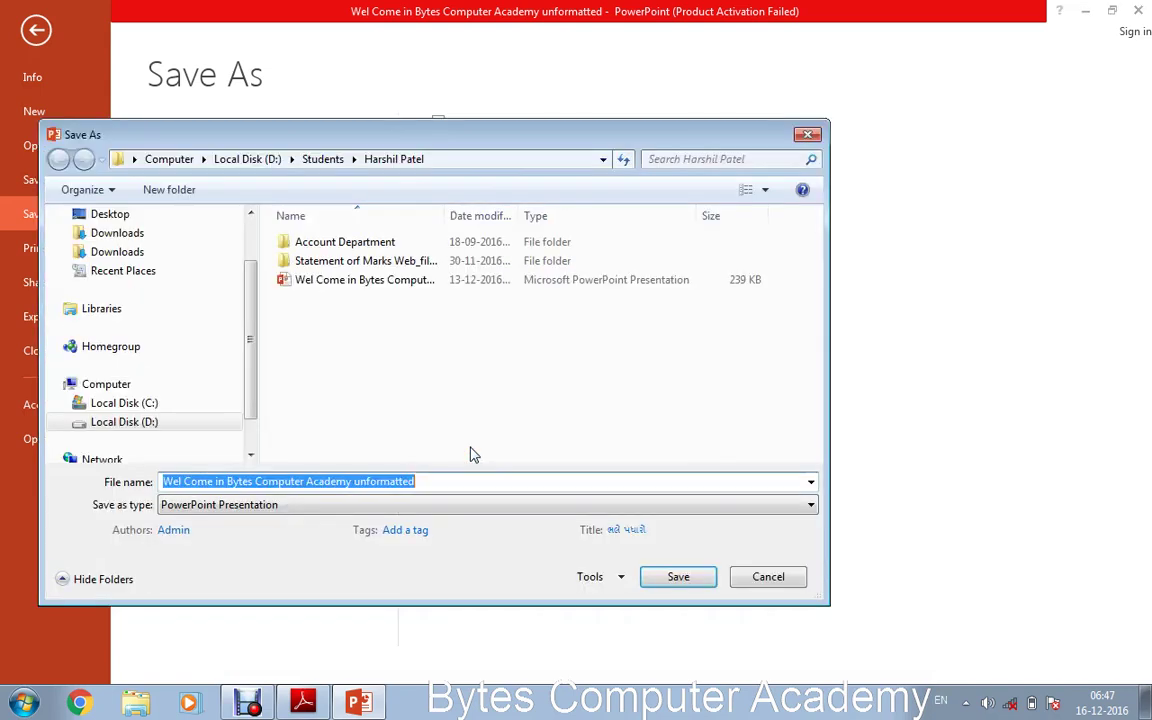
Step: Reposition the Save As dialog and expand Local Disk (D:) and its Students folder in the folder tree
drag(406, 139, 408, 35)
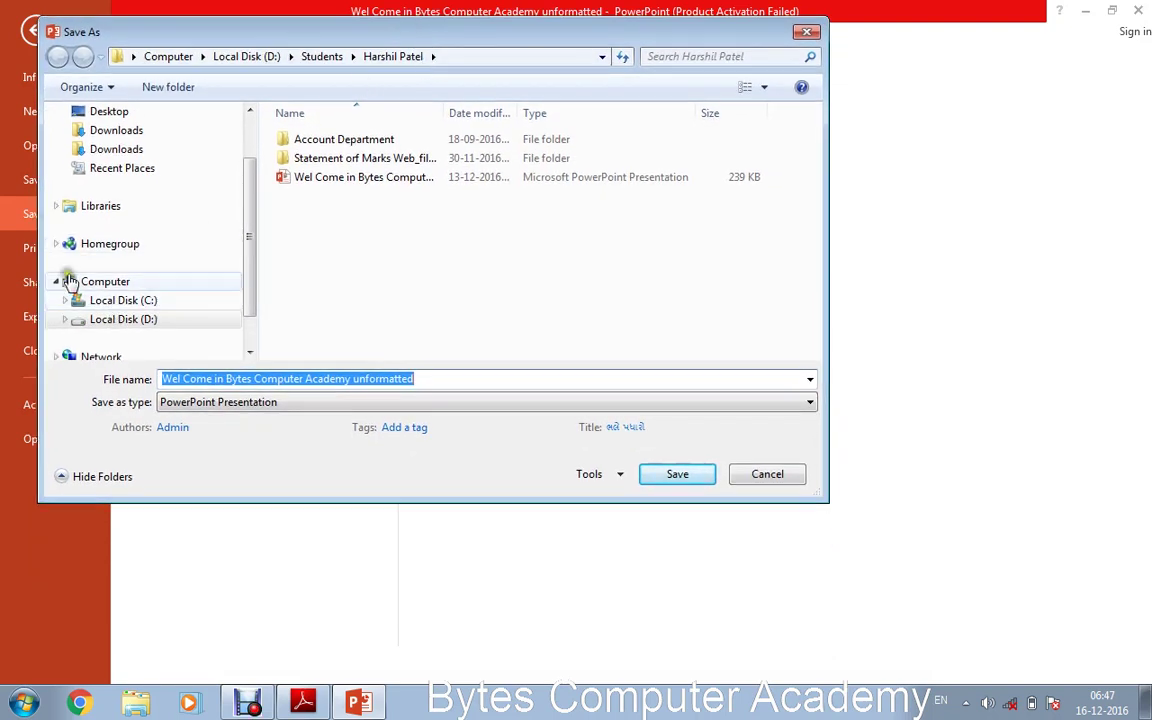
drag(246, 200, 249, 147)
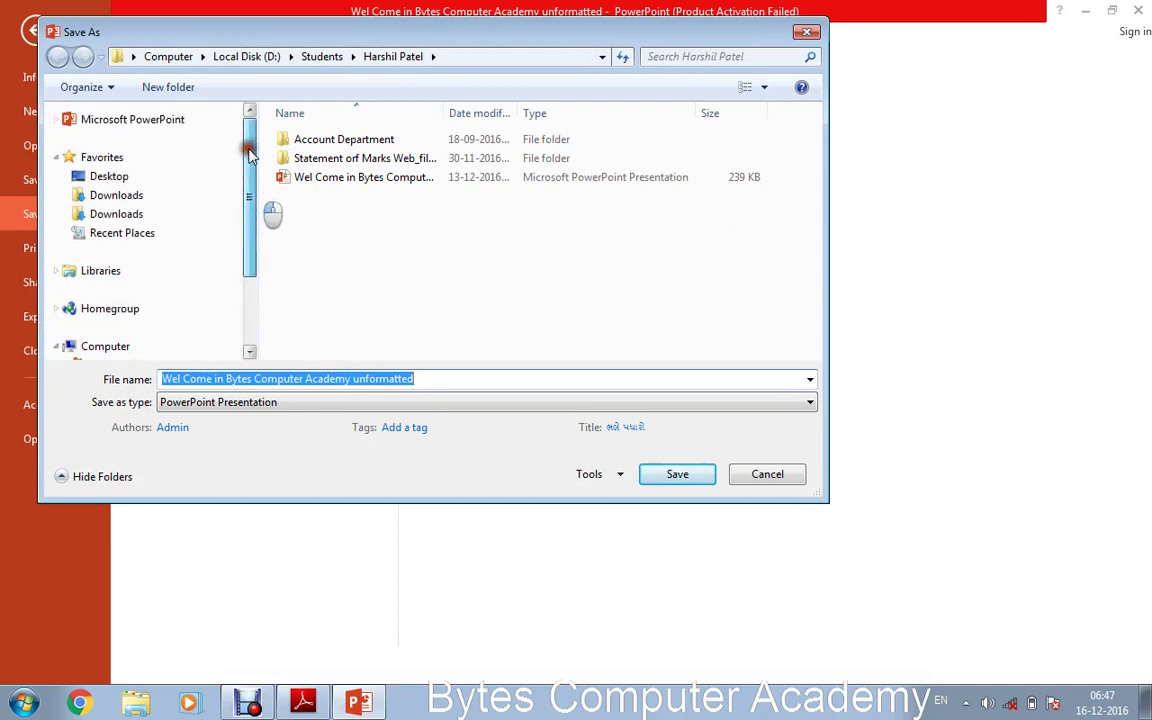
click(56, 158)
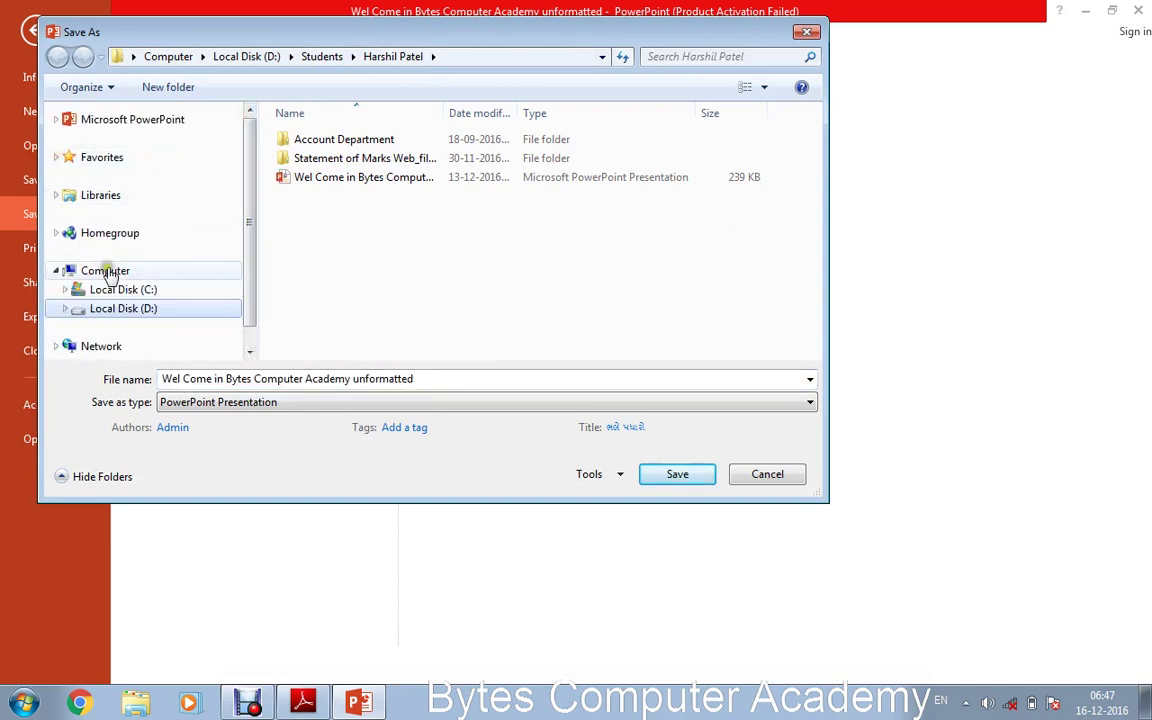
click(118, 310)
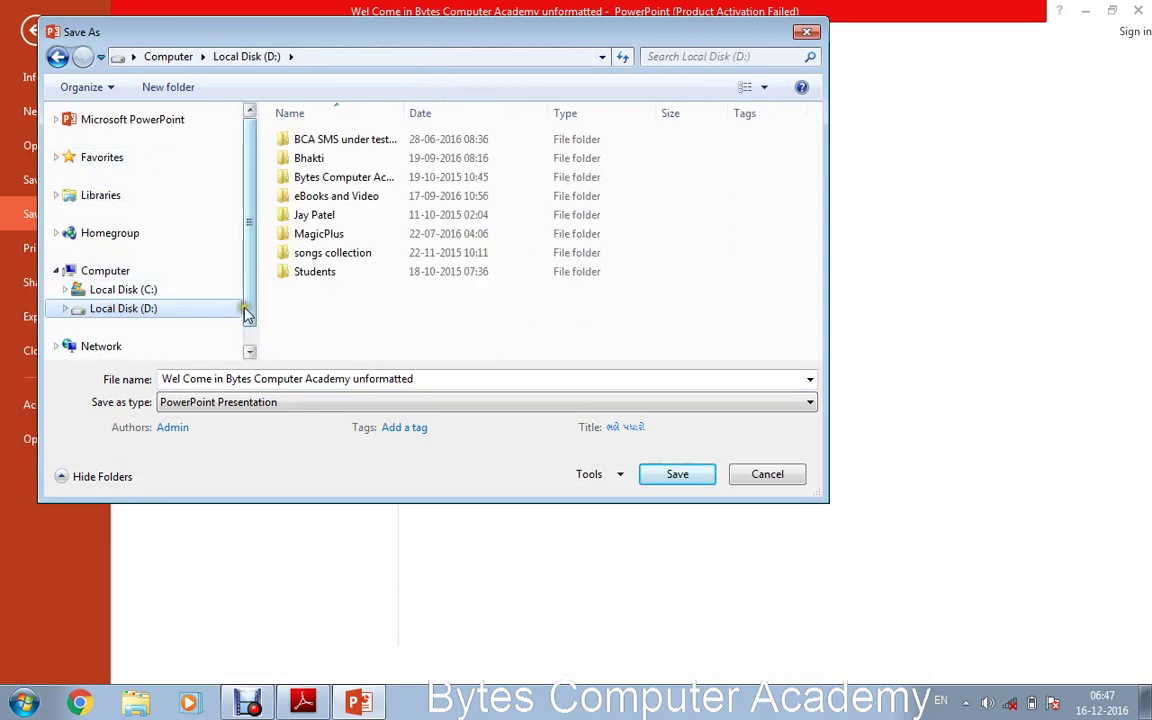
drag(244, 309, 252, 321)
click(65, 281)
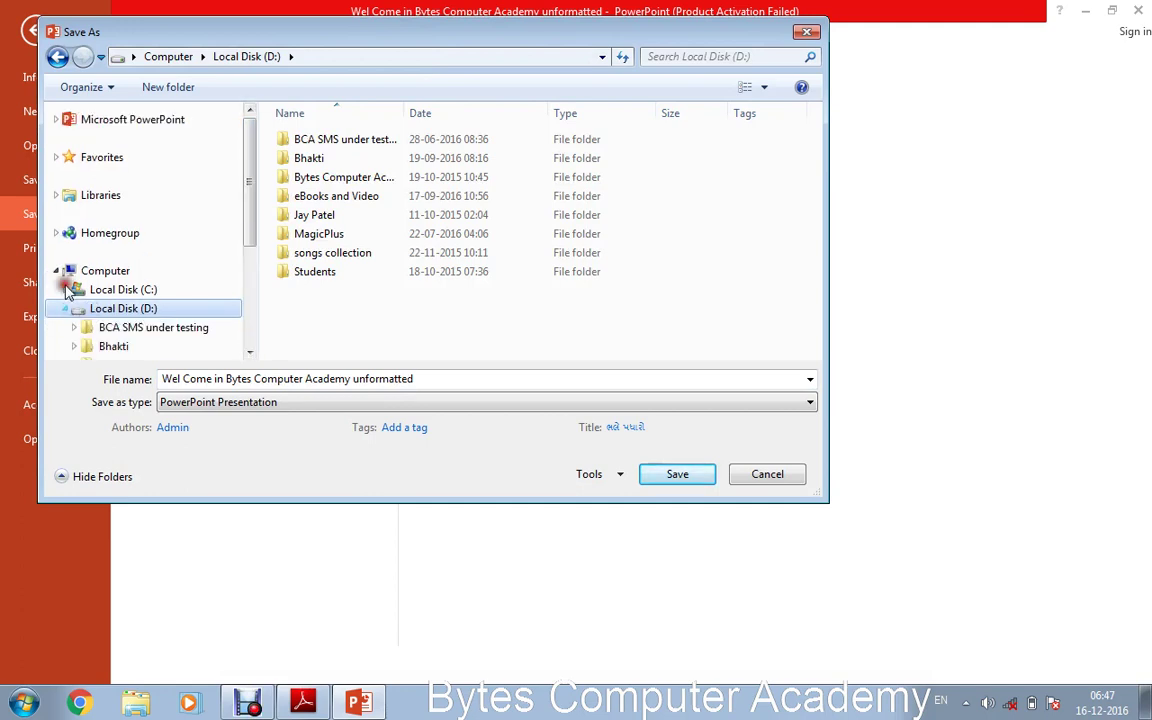
drag(250, 220, 250, 301)
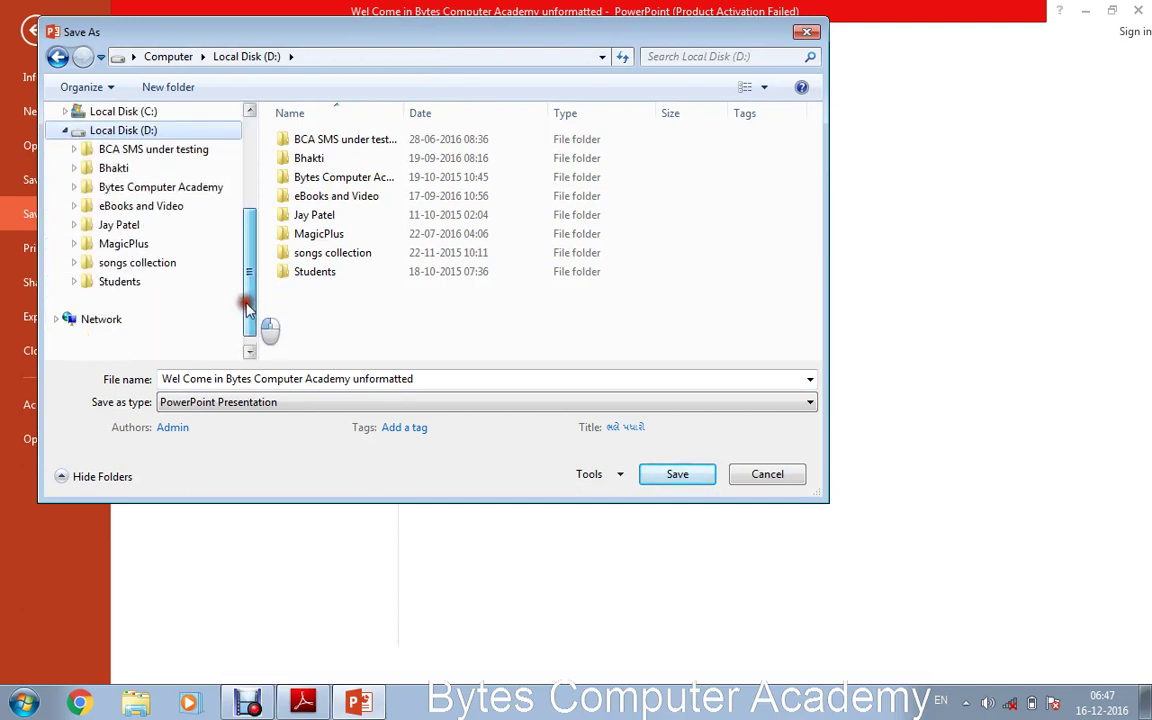
click(75, 283)
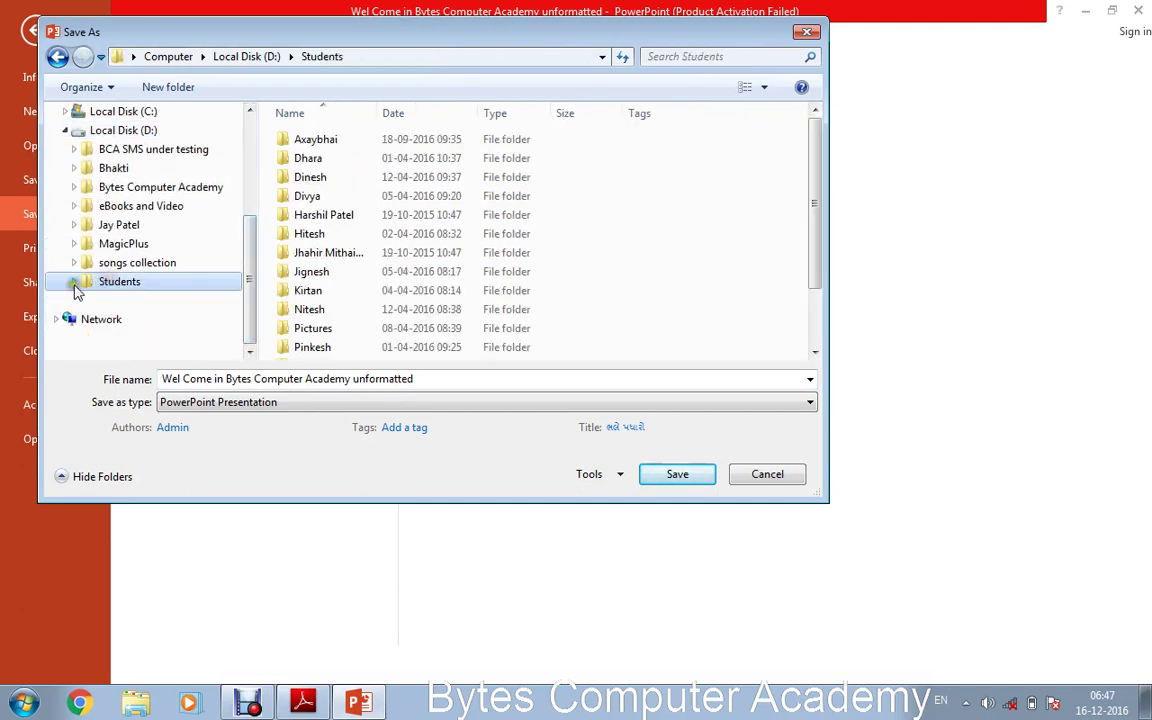
drag(250, 215, 250, 252)
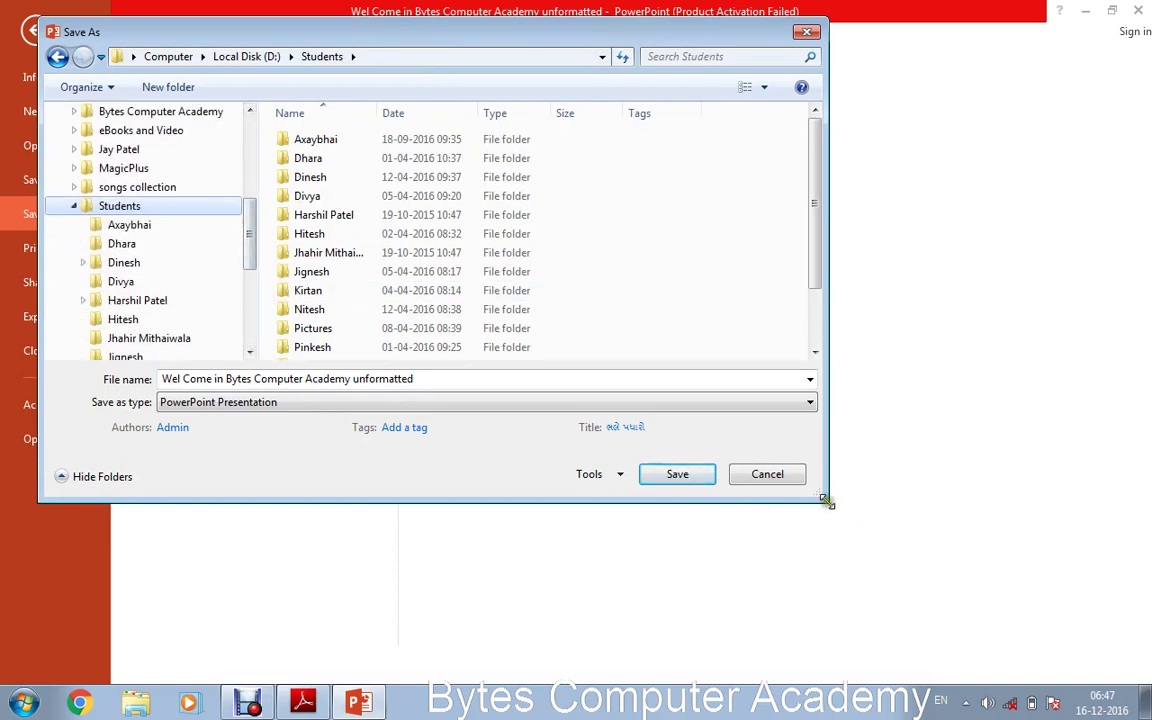
Step: Enlarge the Save As dialog and choose the student folder inside Students that holds the presentation as the save location
drag(828, 500, 944, 650)
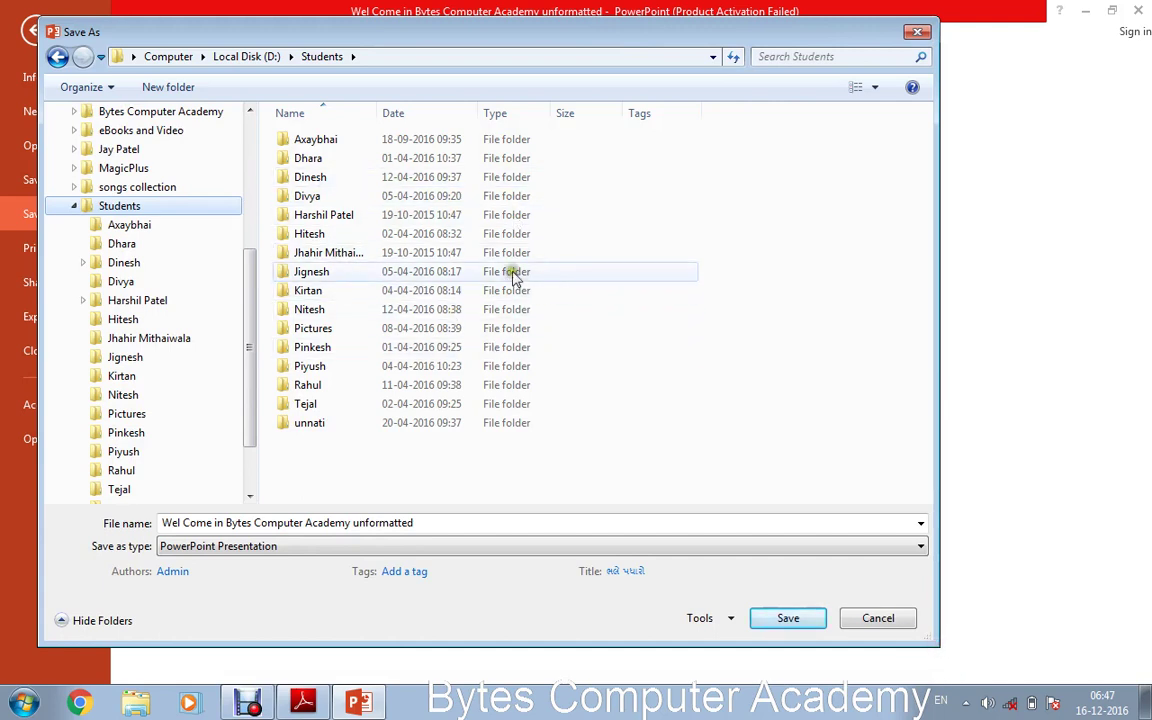
click(316, 218)
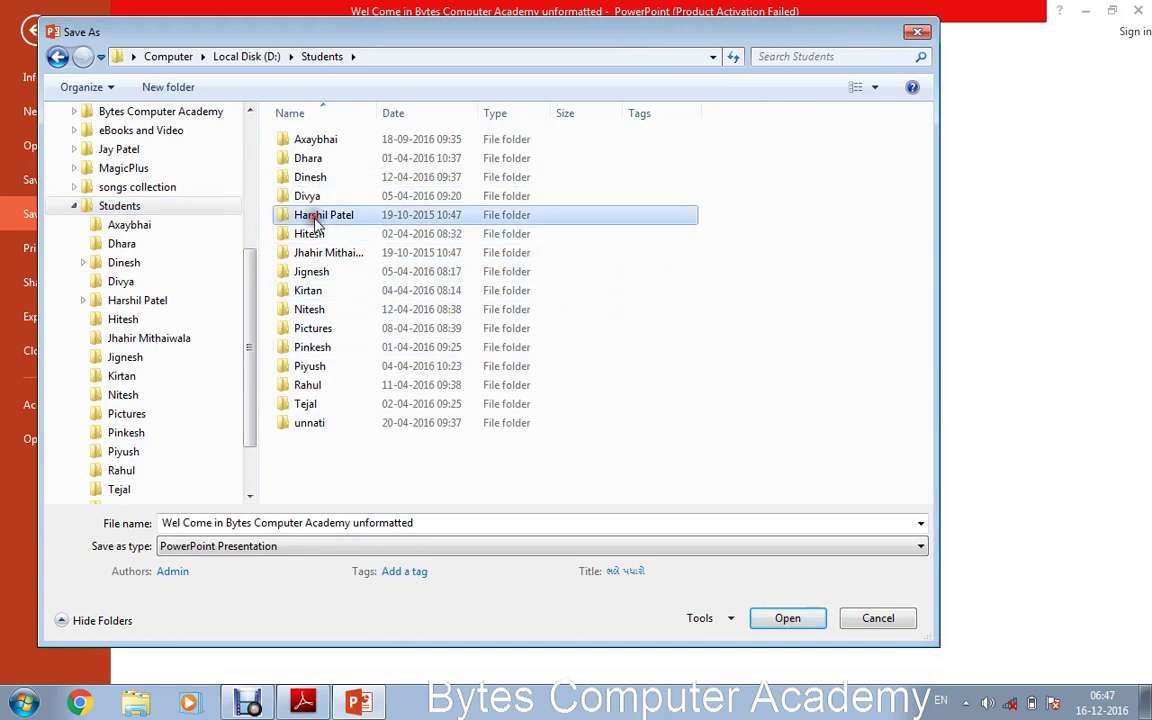
click(124, 306)
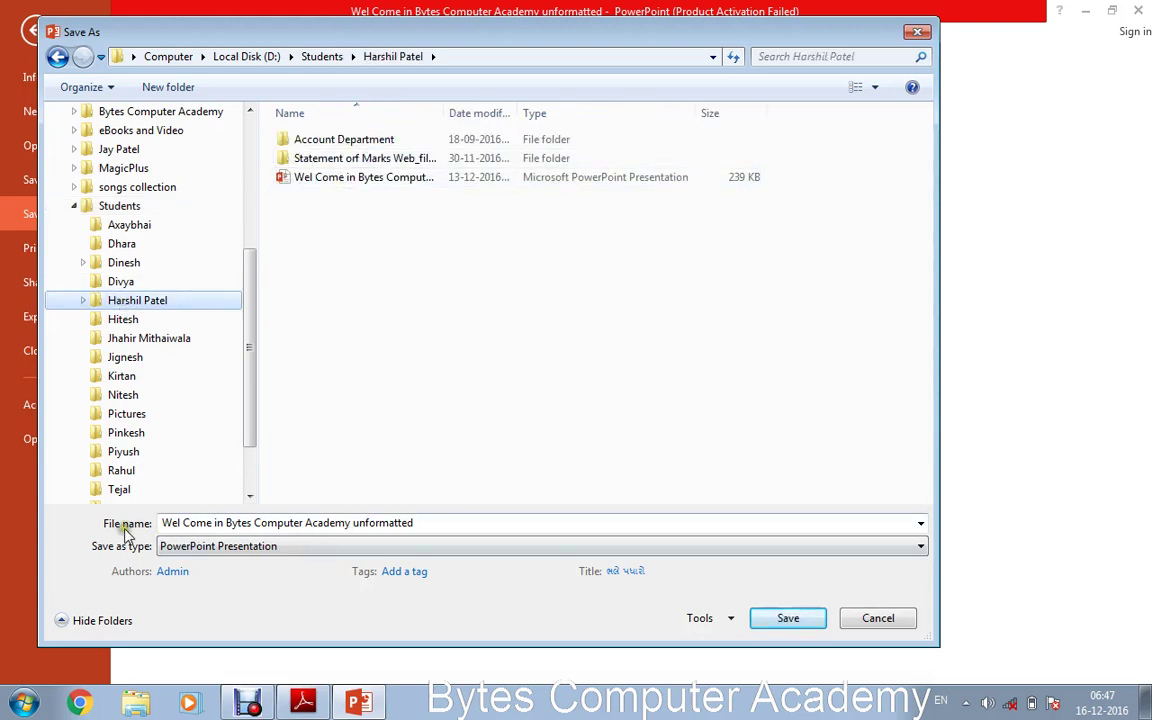
Step: Examine the file name, author and available file types, keeping PowerPoint Presentation as the save type
click(437, 524)
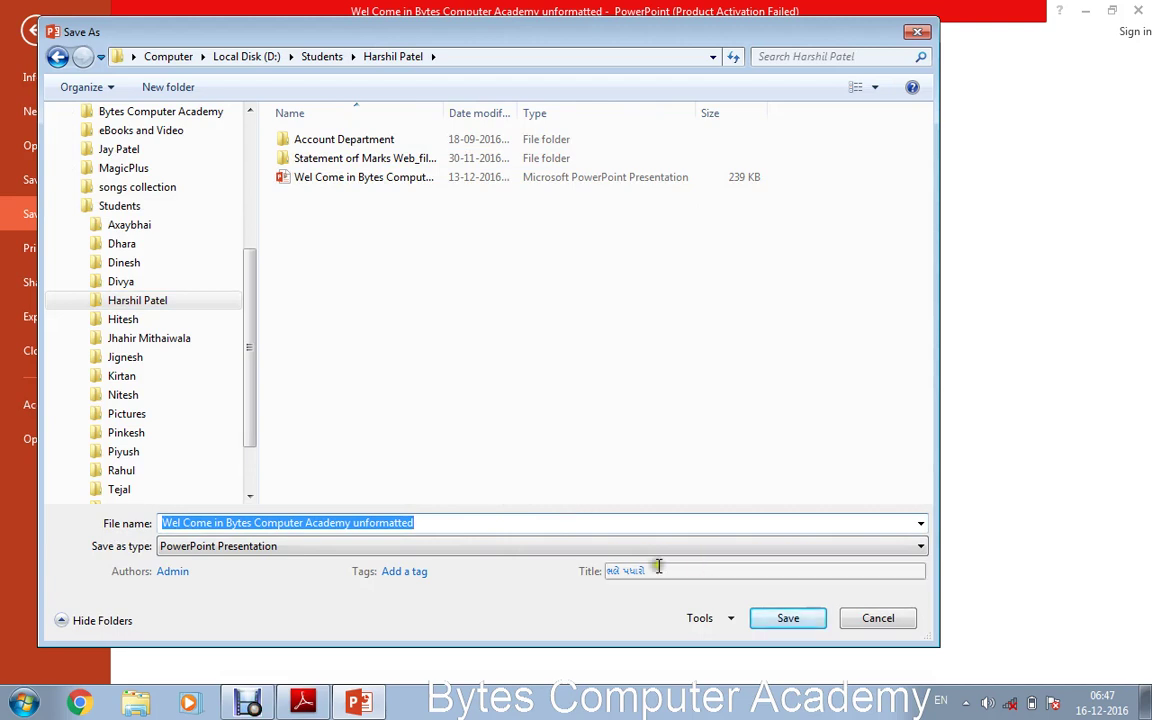
click(442, 523)
click(190, 574)
key(shift+Tab)
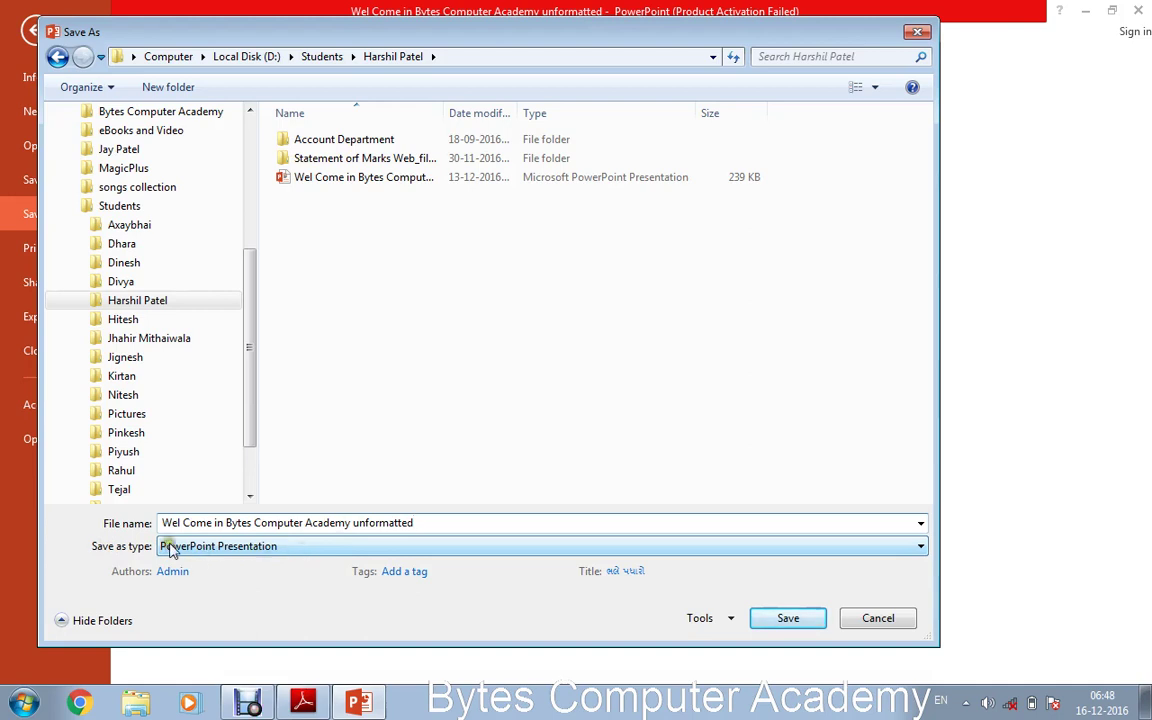
click(282, 549)
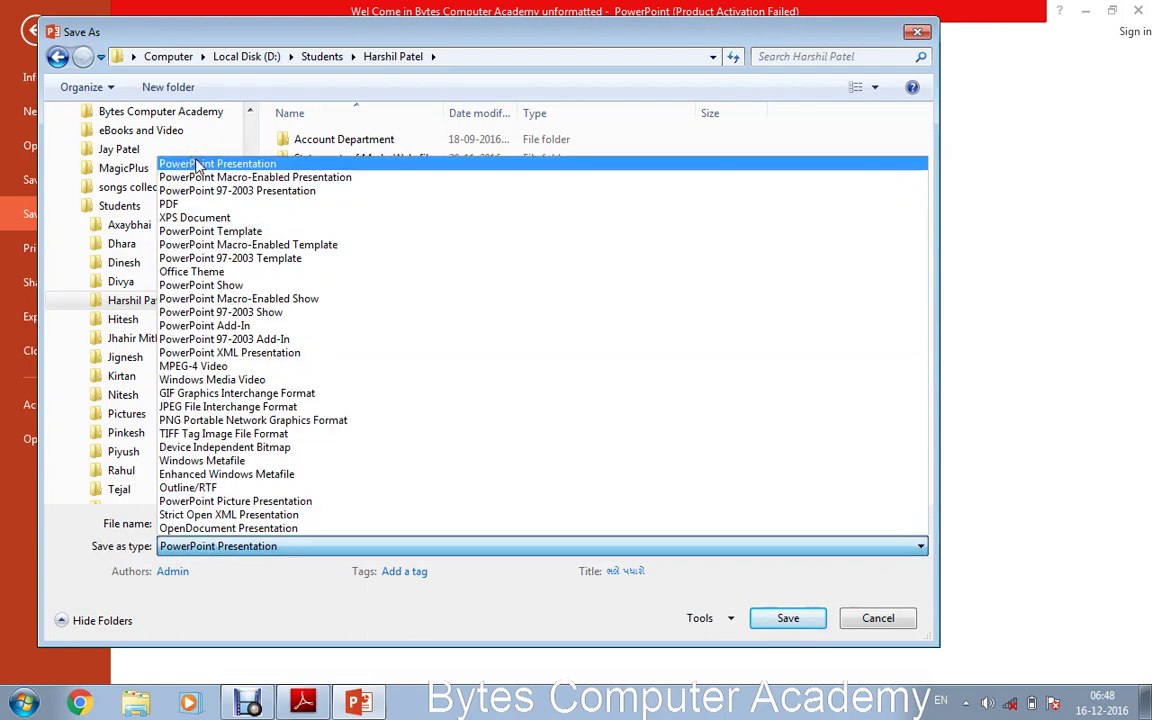
click(257, 164)
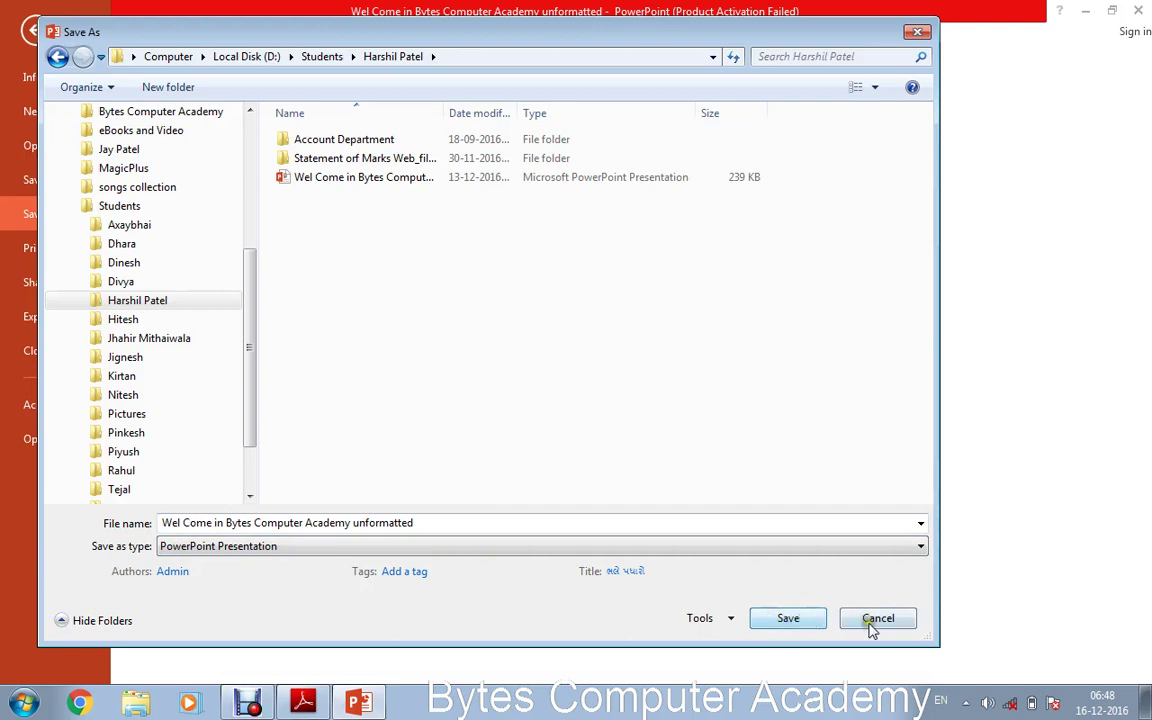
Step: Cancel the save and return to the presentation's first slide
click(418, 35)
drag(418, 35, 431, 56)
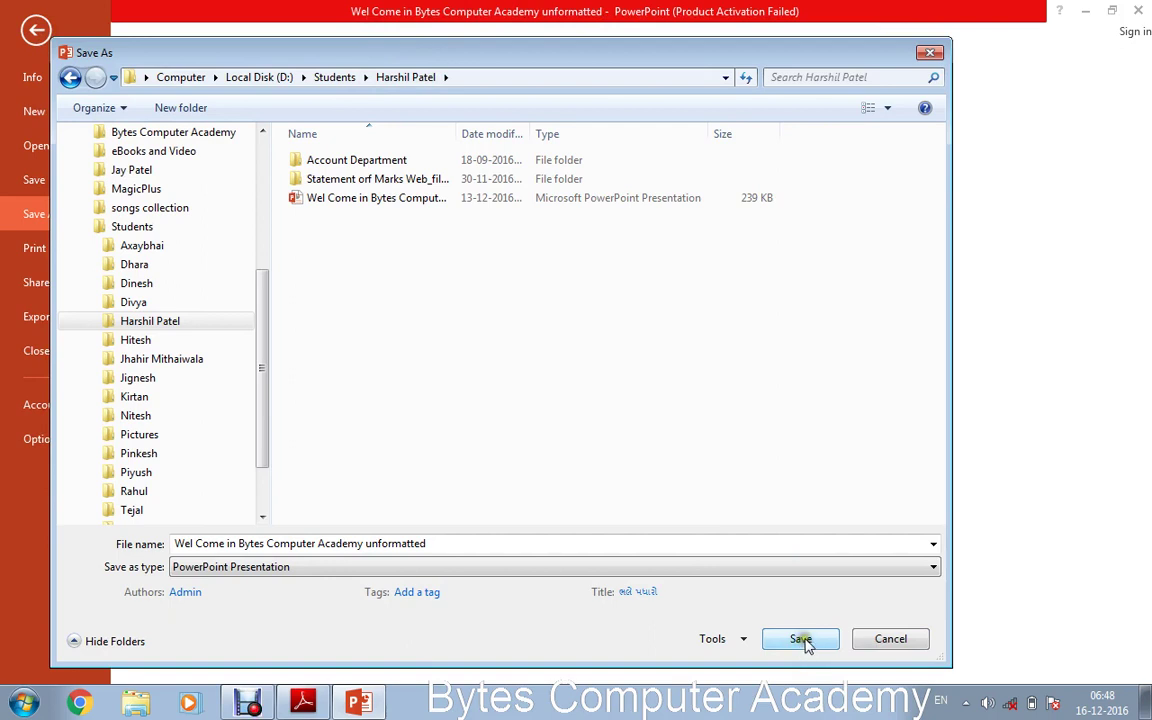
click(890, 640)
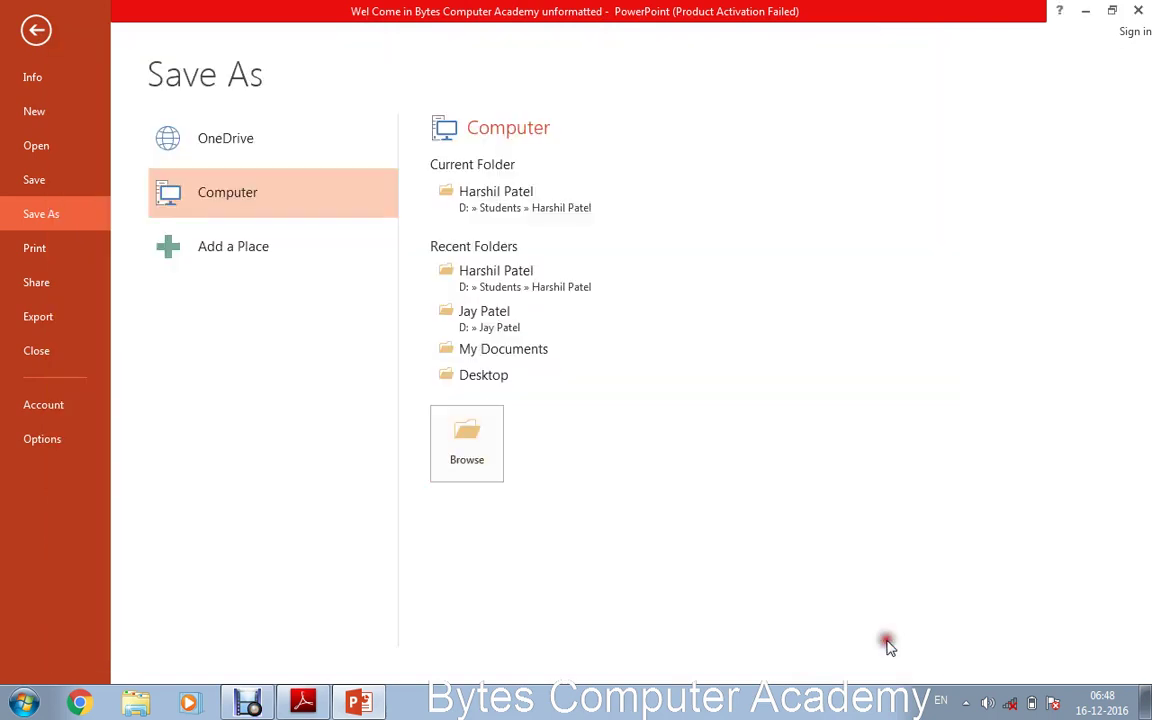
click(24, 24)
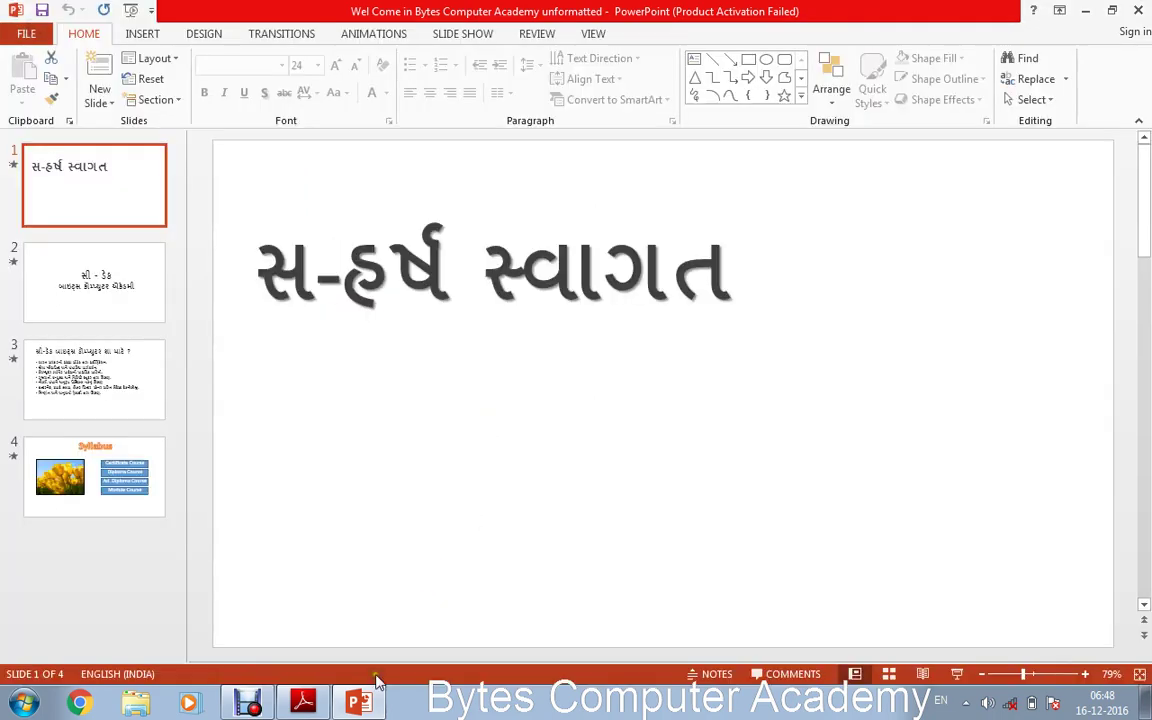
Step: Switch to Adobe Reader, review the instructions for closing and opening a presentation, and switch back to PowerPoint
click(318, 708)
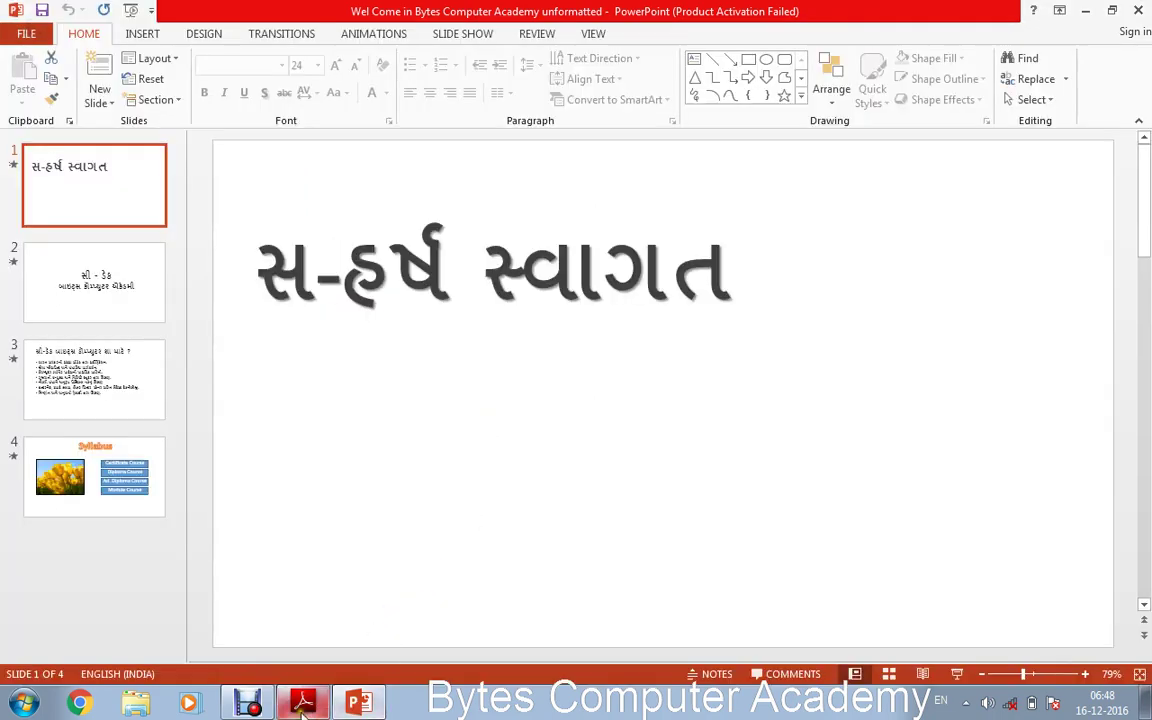
scroll(442, 505, down, 5)
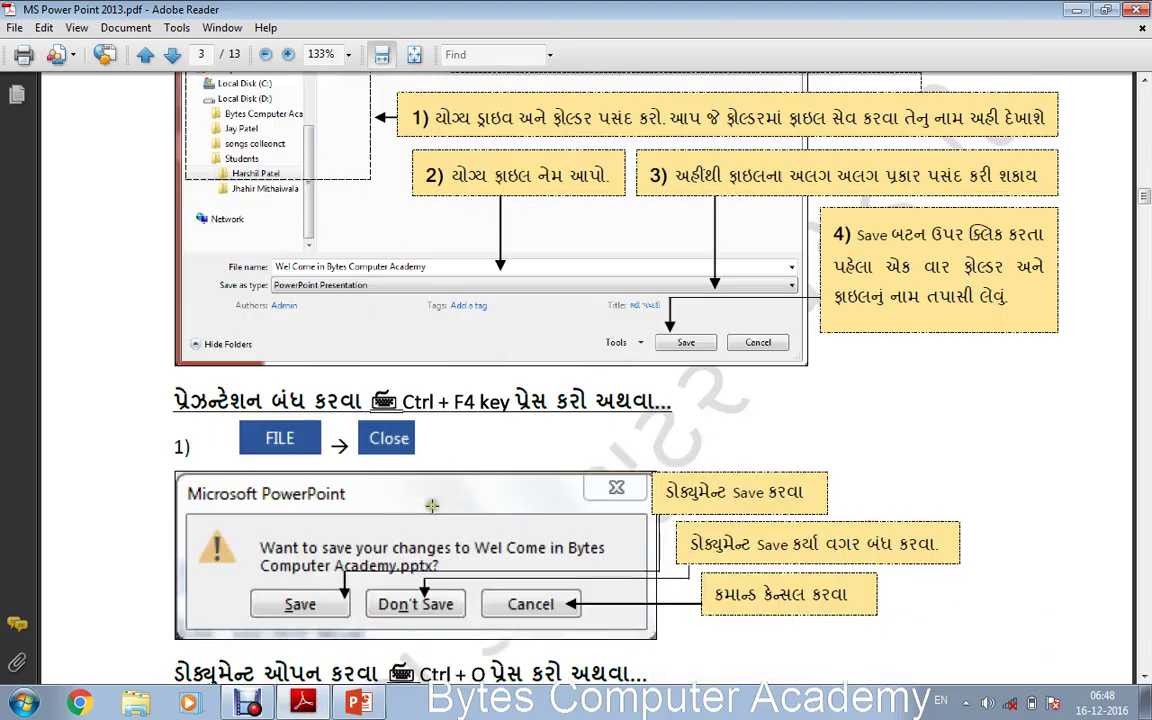
scroll(431, 504, down, 3)
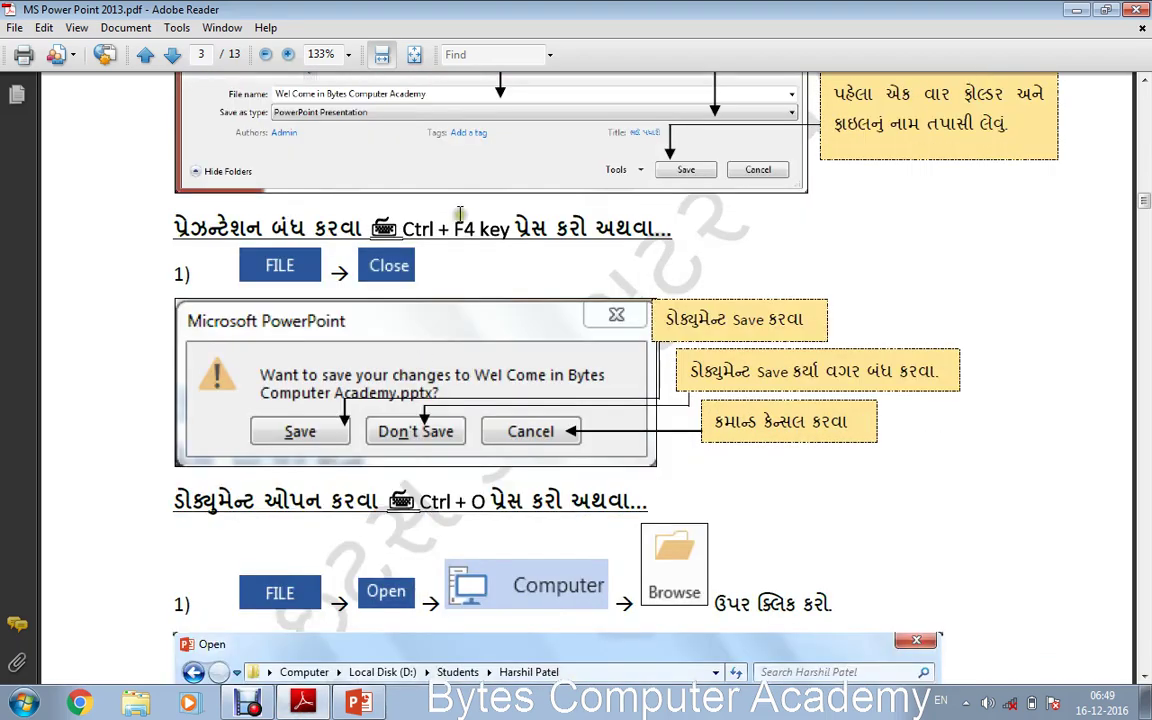
click(356, 703)
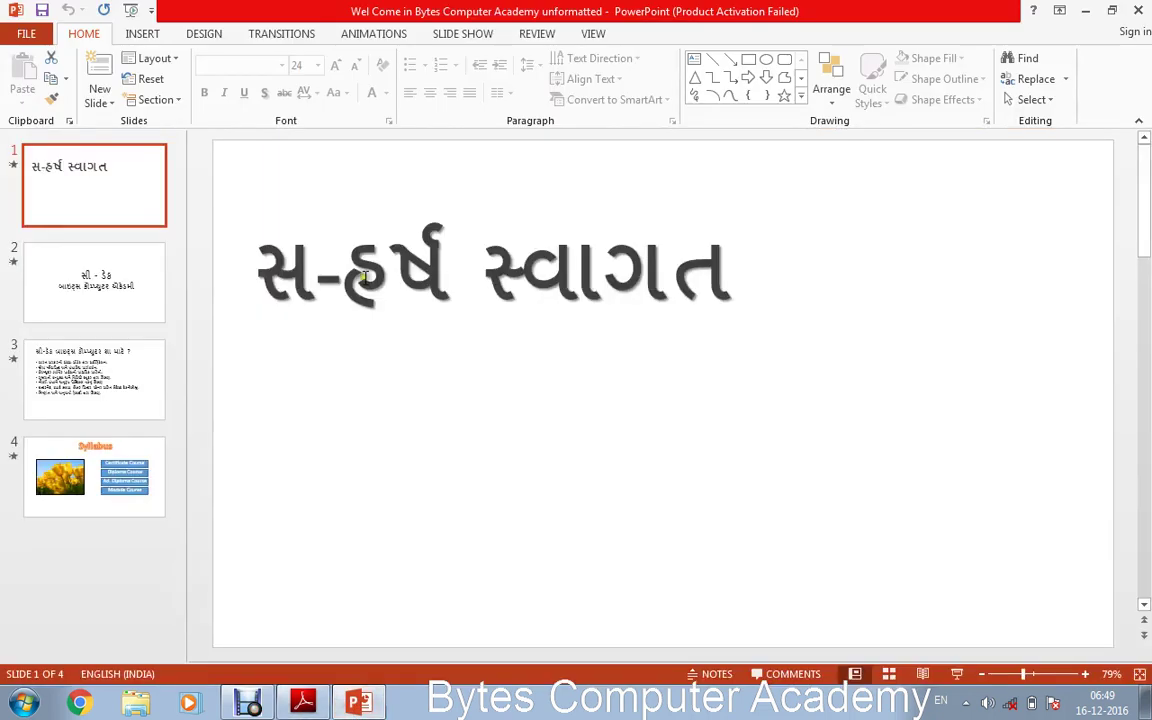
Step: Close the presentation Wel Come in Bytes Computer Academy unformatted while leaving PowerPoint running
click(26, 33)
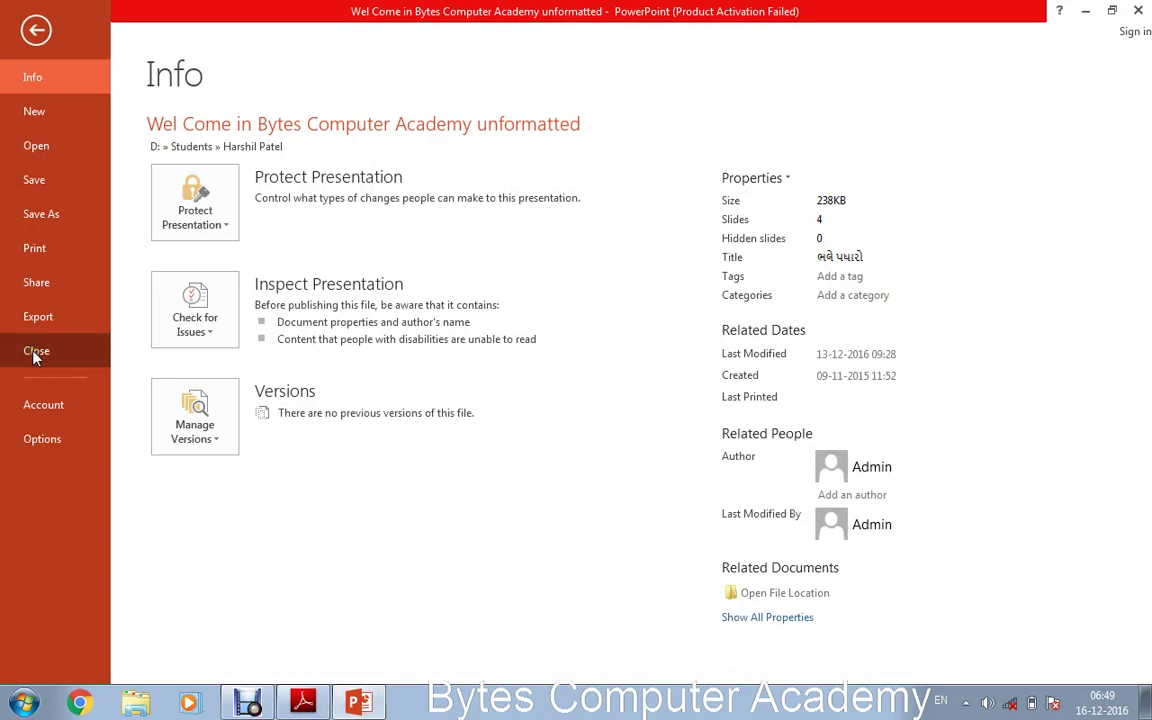
click(36, 30)
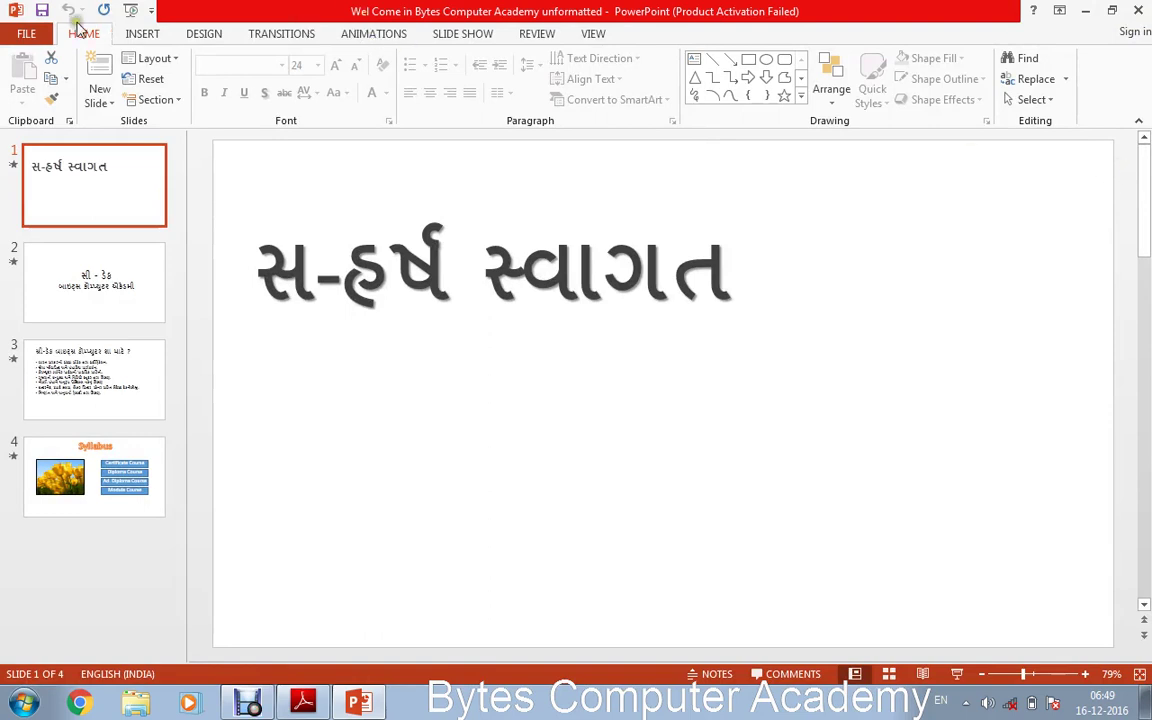
click(24, 33)
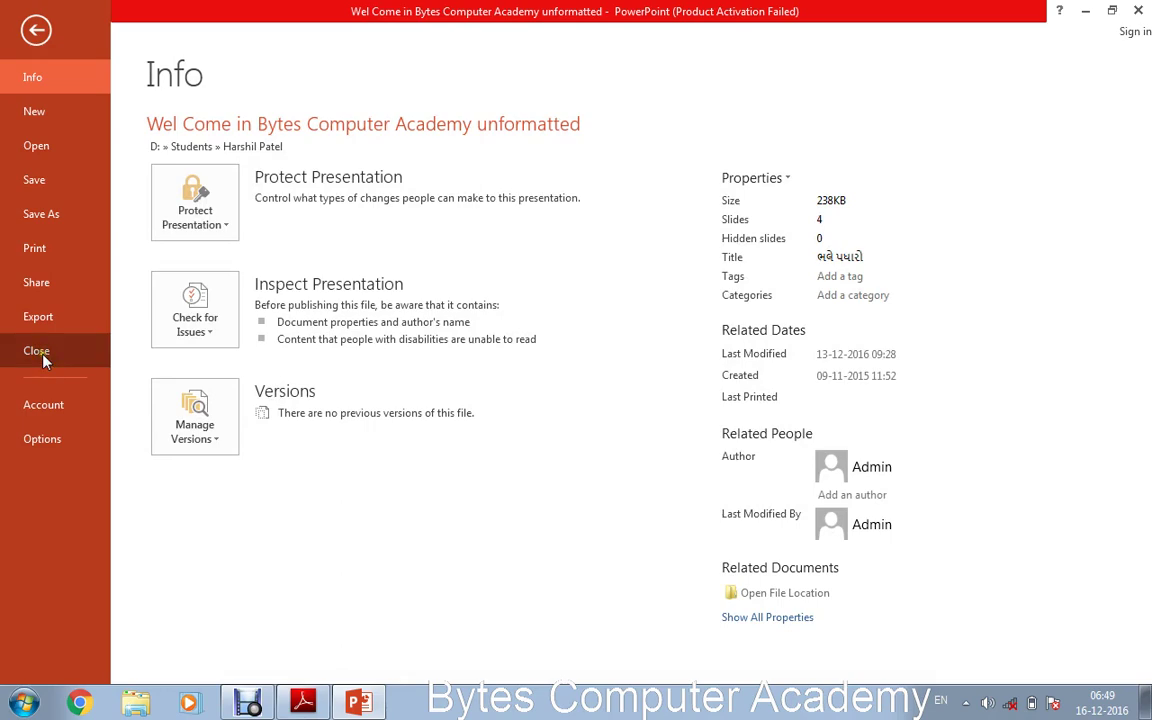
click(38, 352)
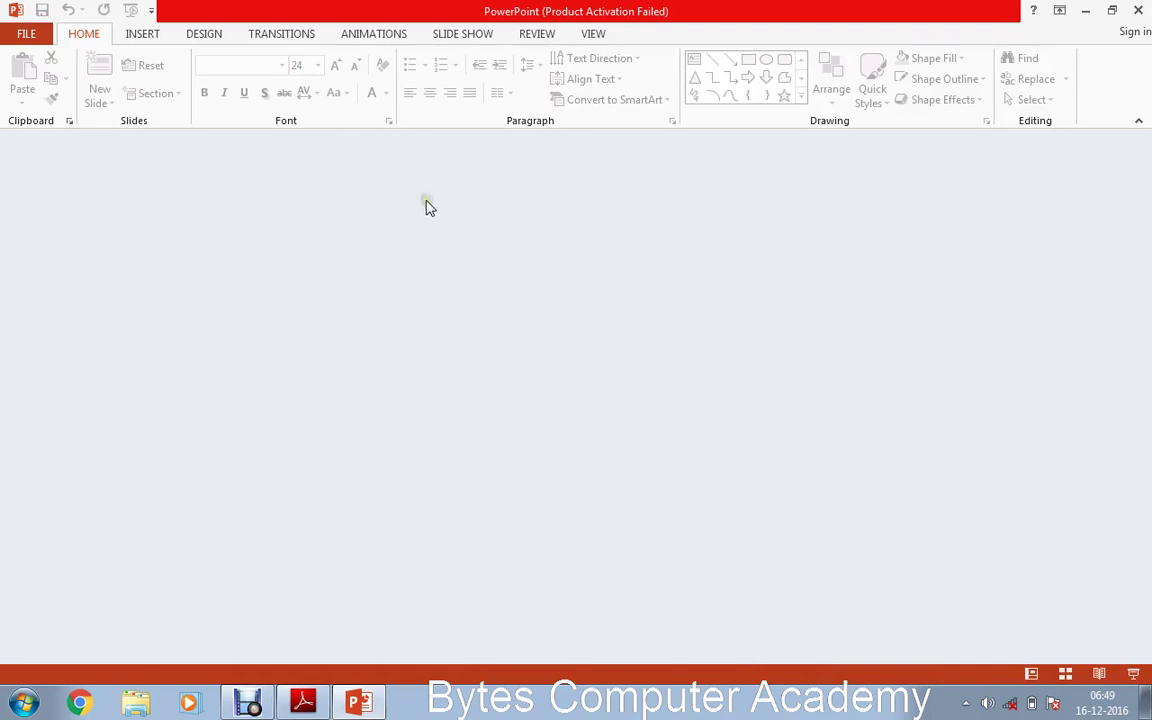
Step: Show the options for opening a file and look over the recent presentations
click(25, 34)
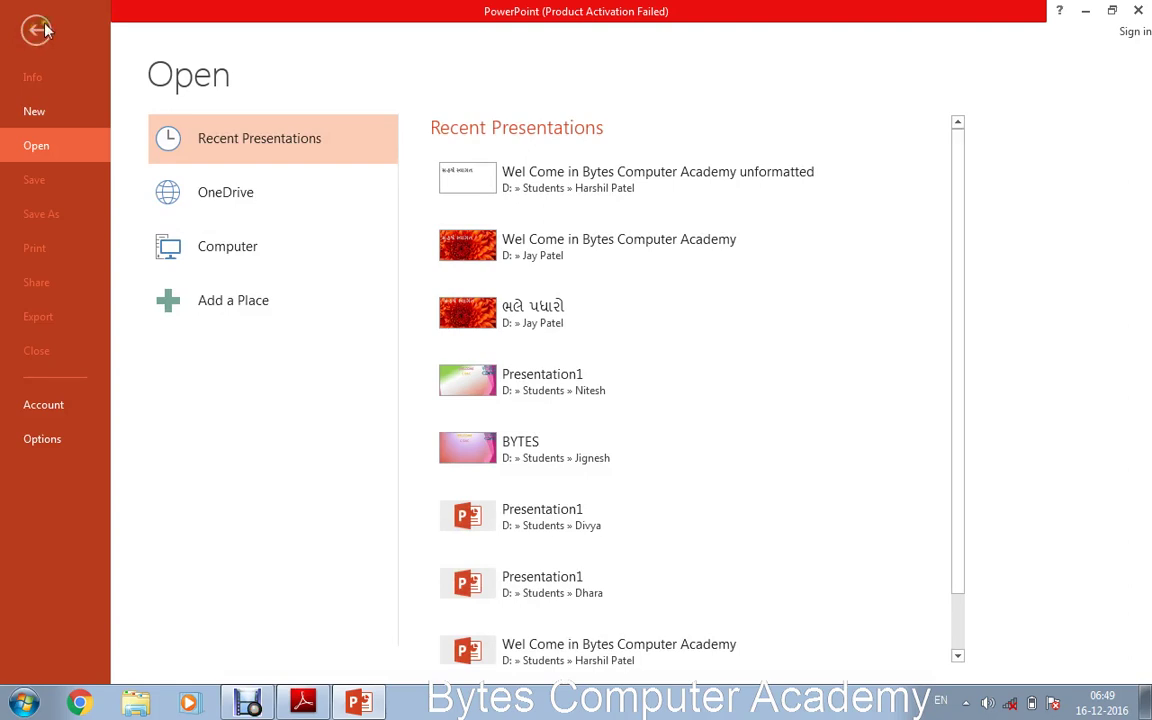
click(47, 147)
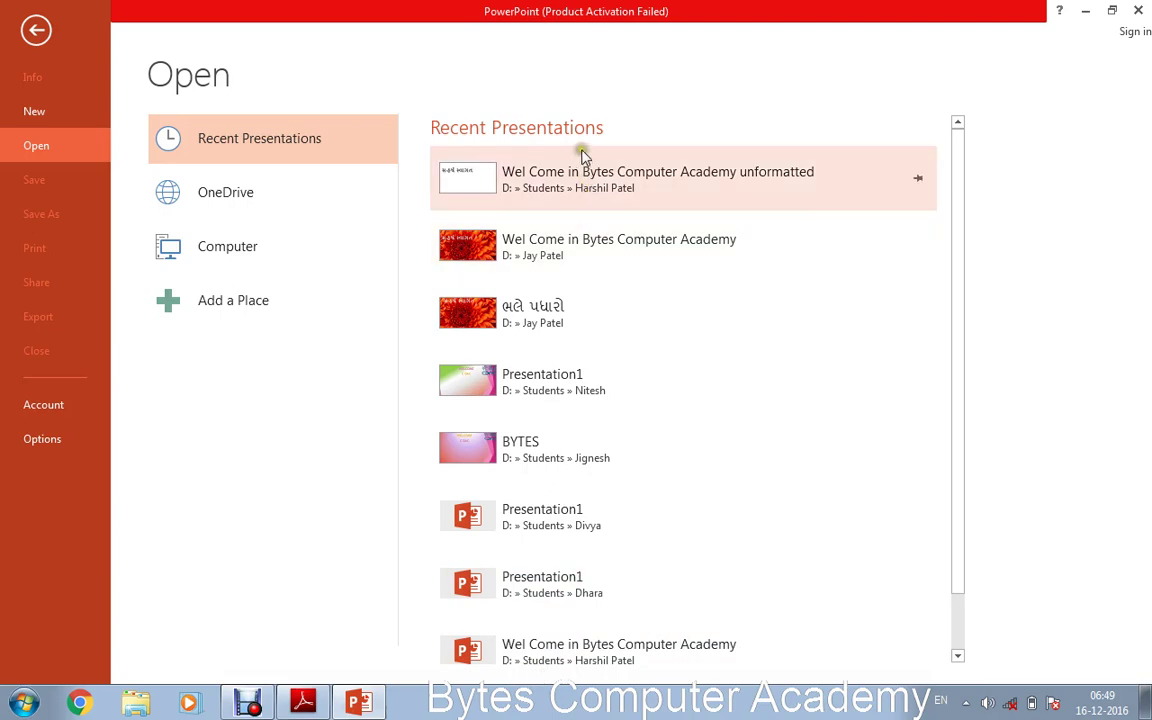
click(563, 353)
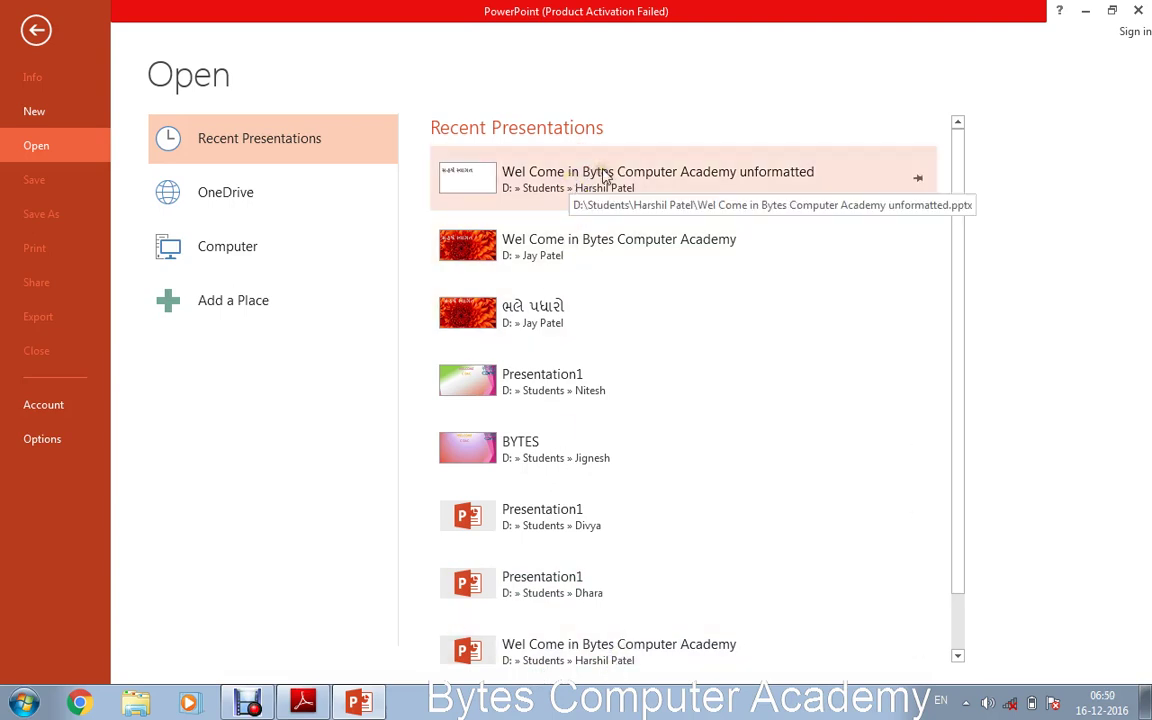
click(451, 186)
click(277, 134)
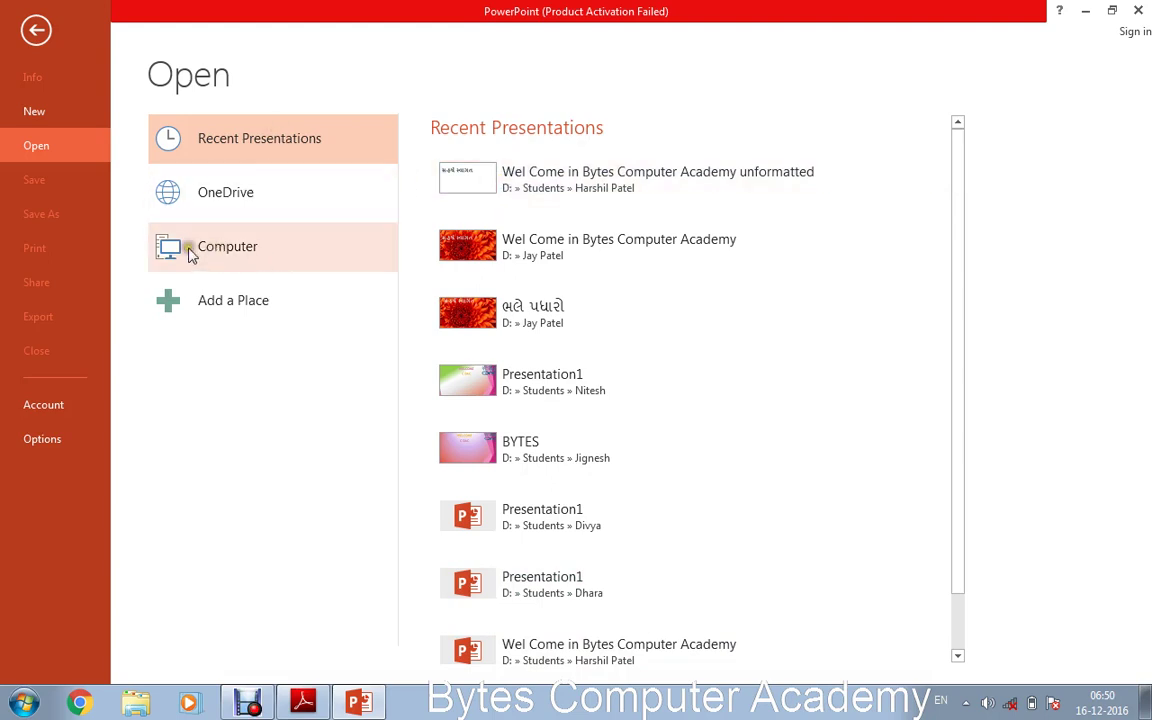
Step: Browse this computer for a presentation to open, going to the student's folder inside Students on Local Disk (D:)
click(246, 248)
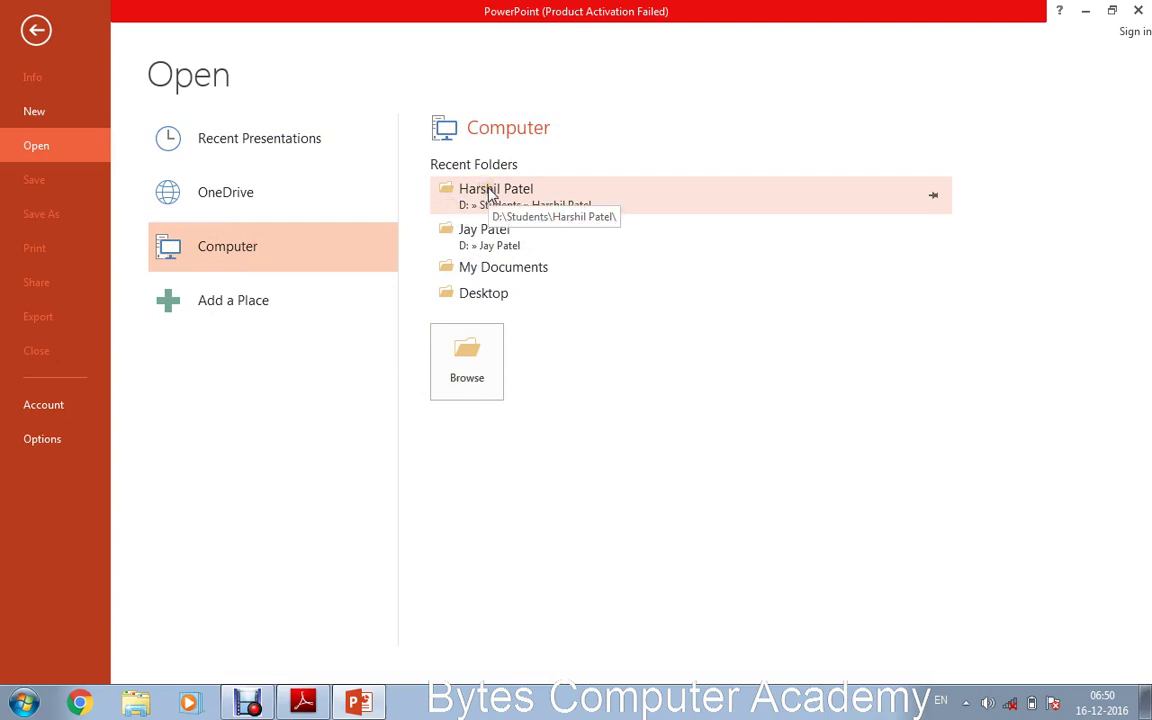
click(472, 378)
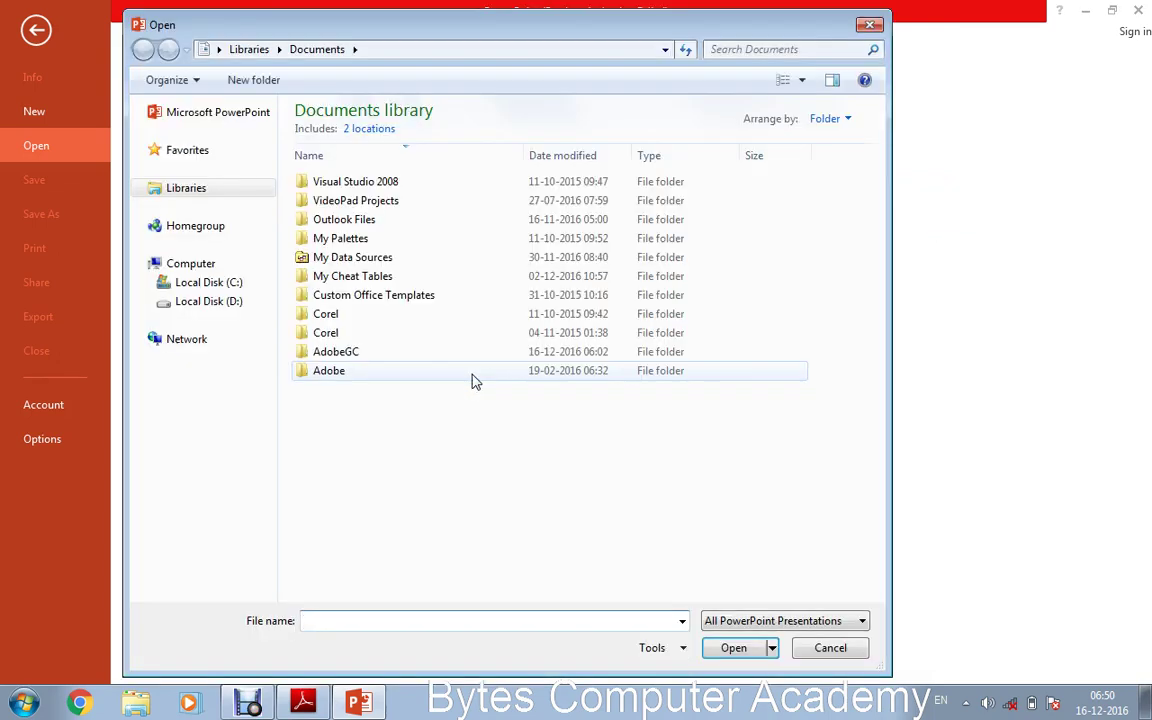
click(150, 301)
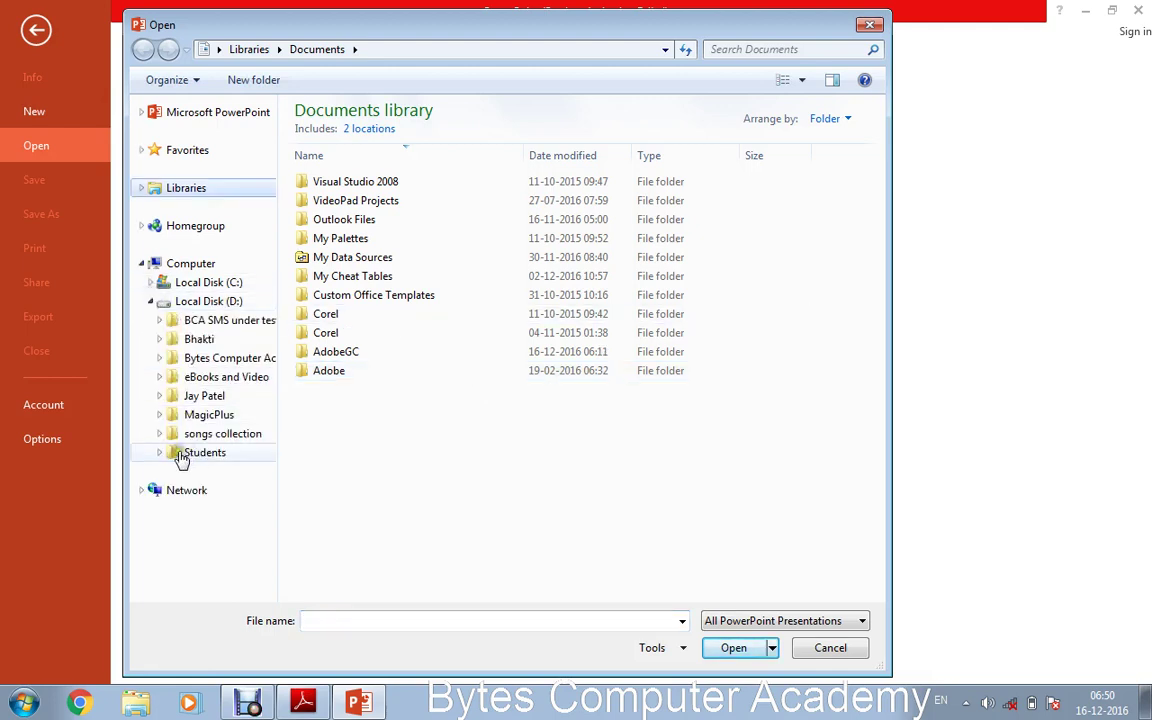
click(159, 452)
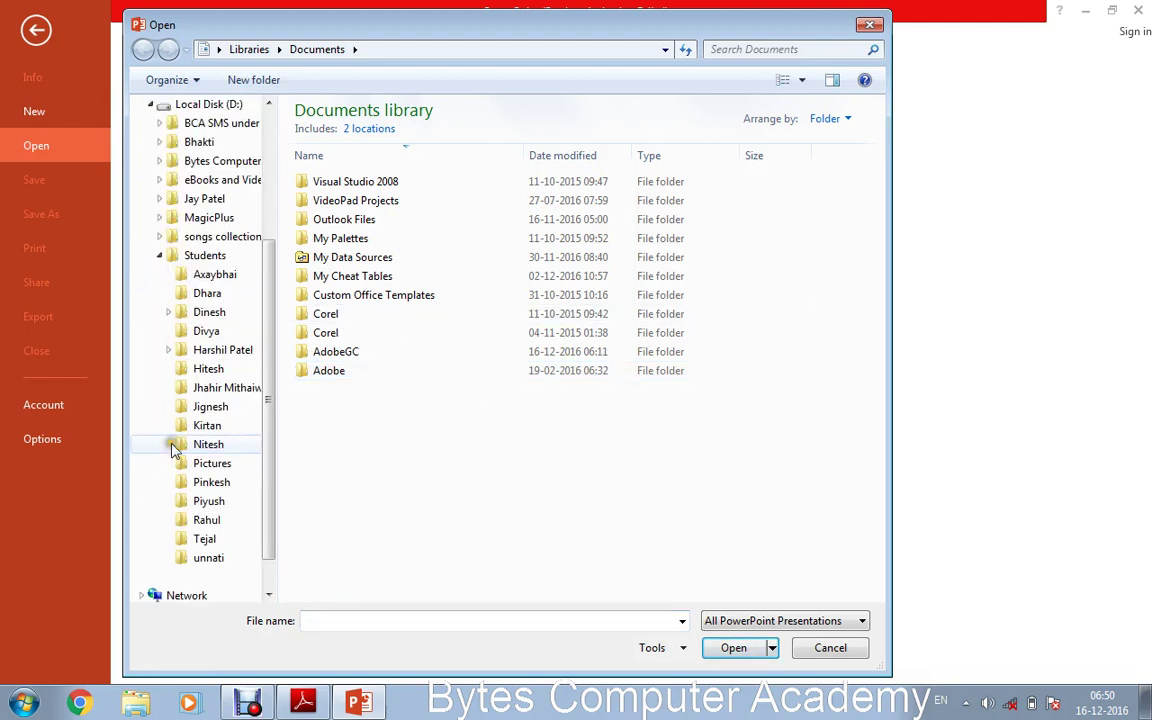
click(215, 352)
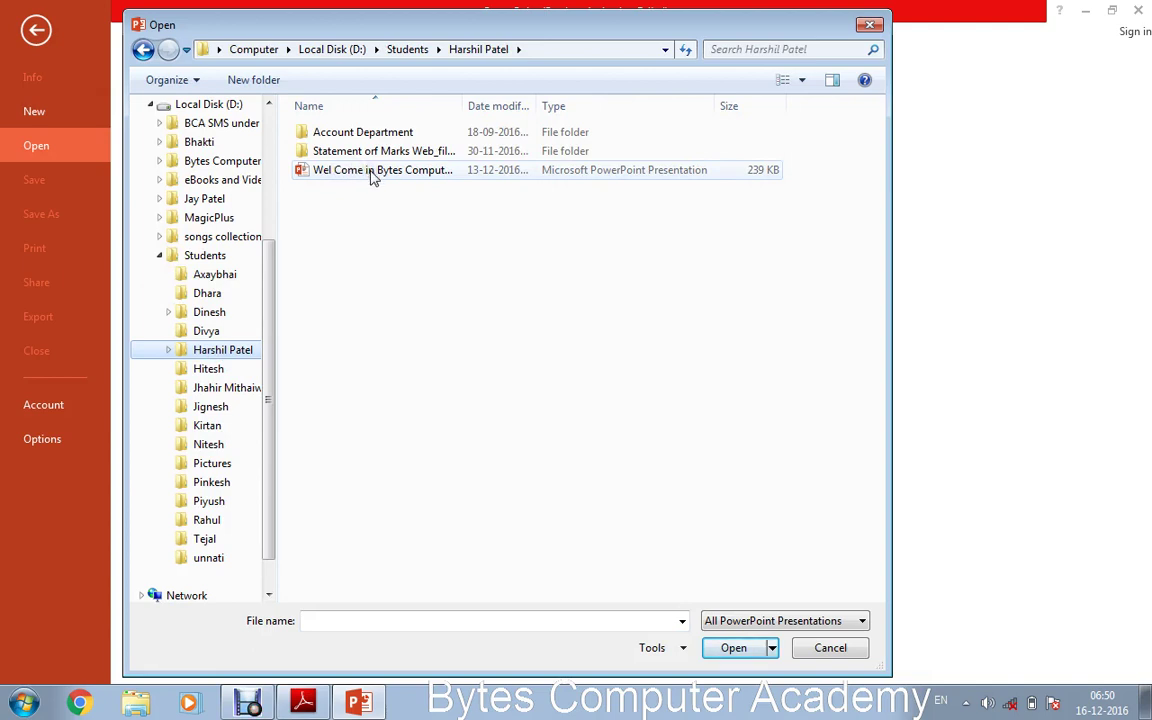
Step: Open the presentation Wel Come in Bytes Computer Academy unformatted from the student's folder
click(410, 172)
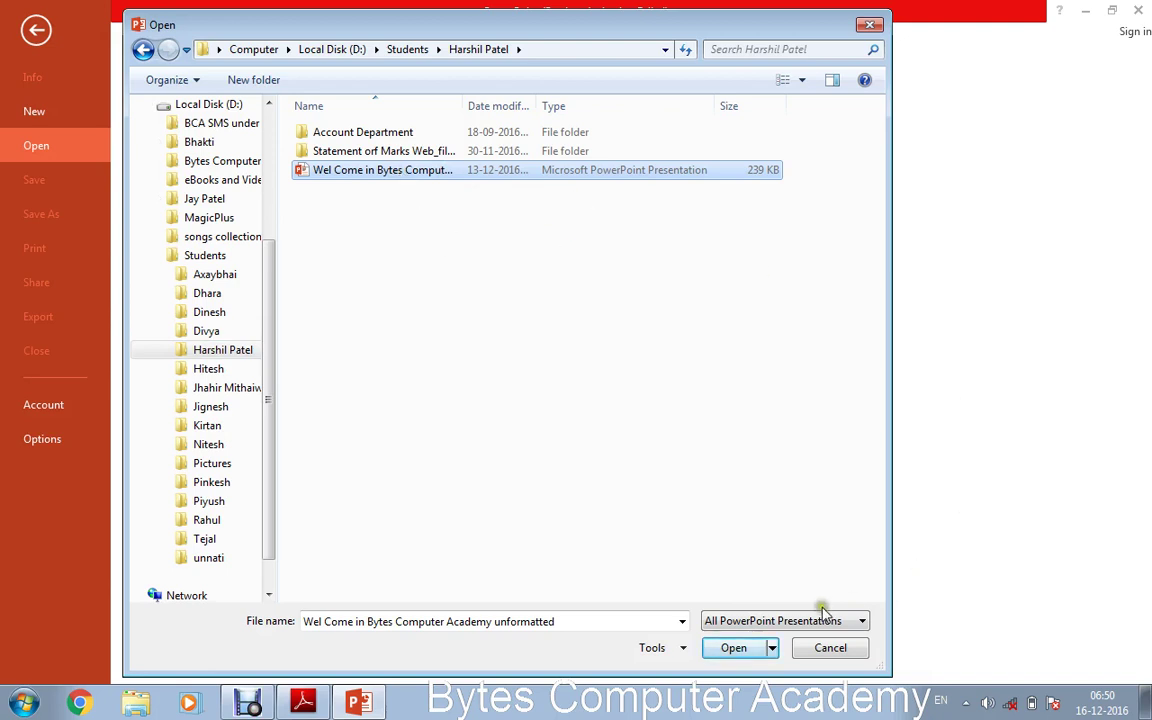
click(740, 650)
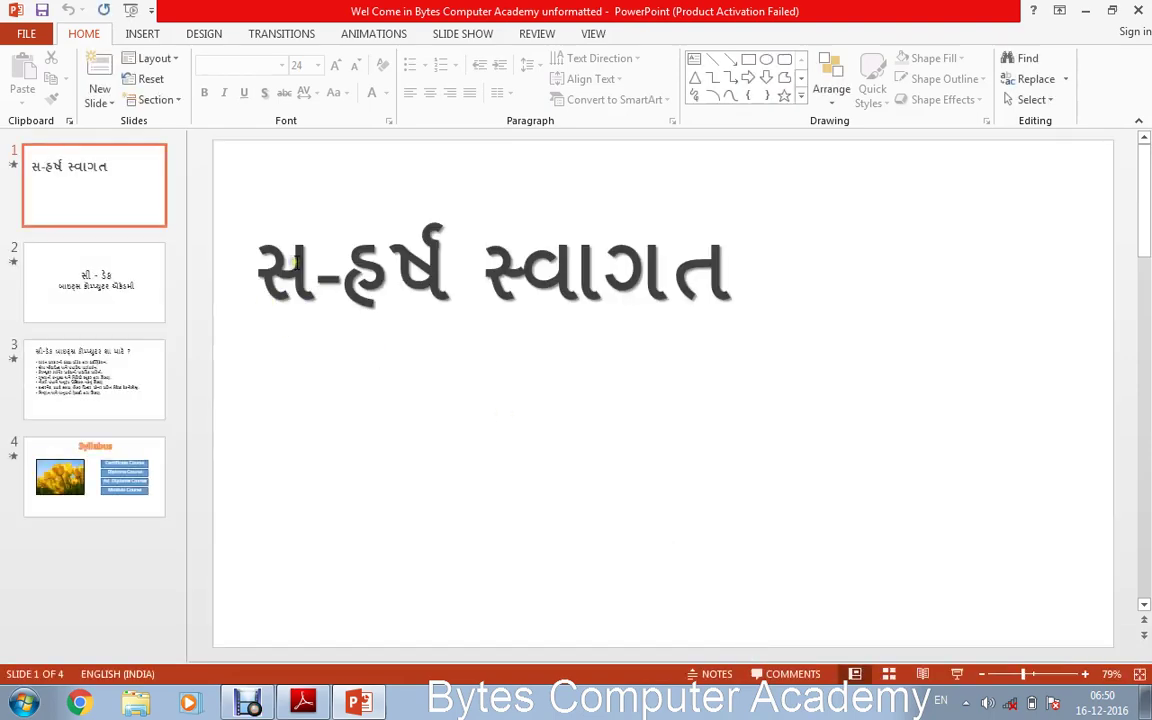
Step: Switch to Adobe Reader, review the Home tab notes on the Slides and Clipboard groups, and switch back to PowerPoint
click(303, 703)
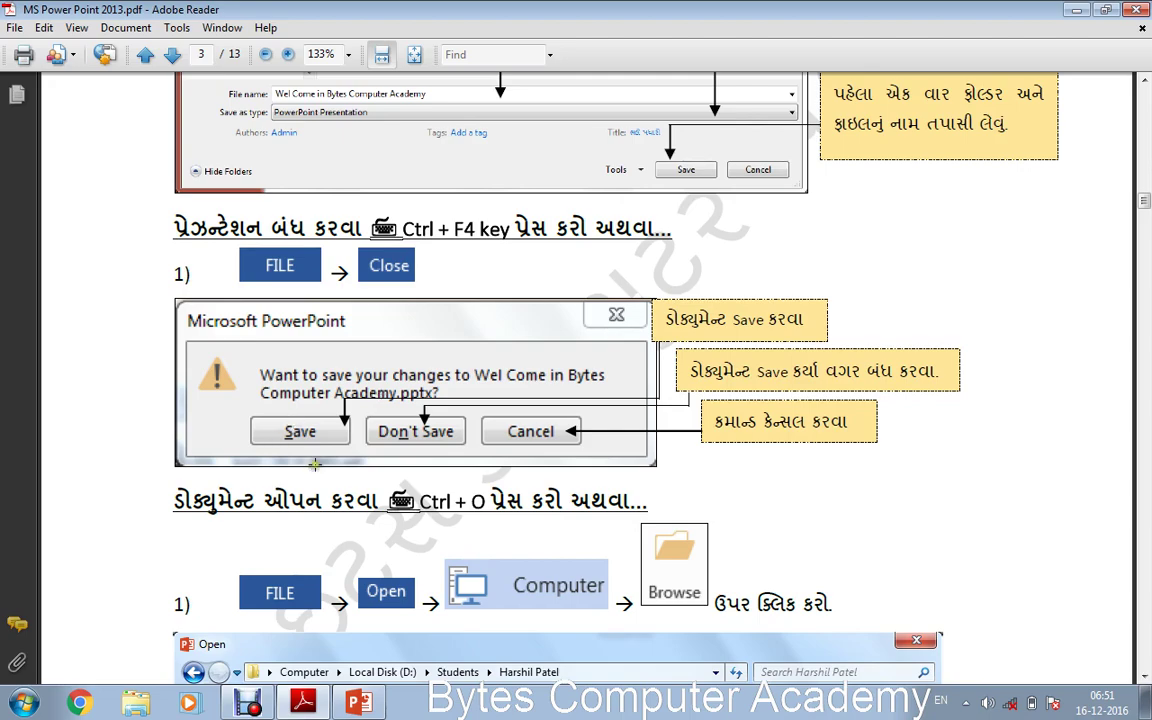
scroll(283, 418, down, 5)
scroll(310, 540, down, 15)
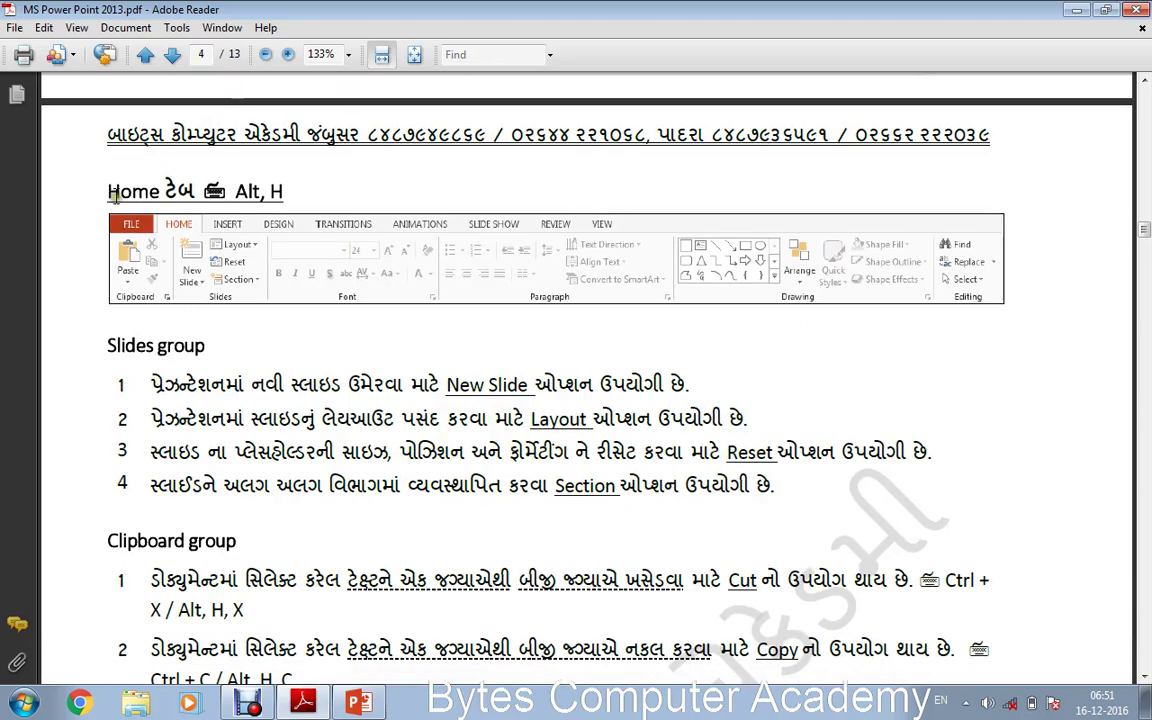
scroll(258, 222, down, 2)
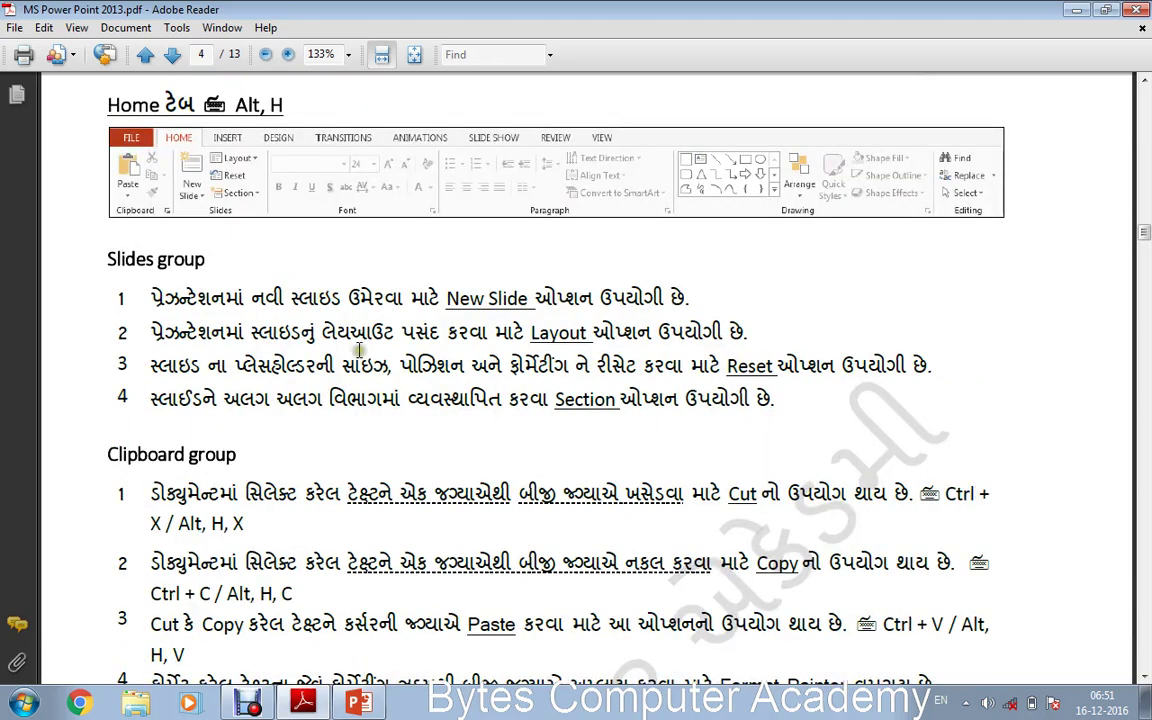
scroll(358, 348, down, 1)
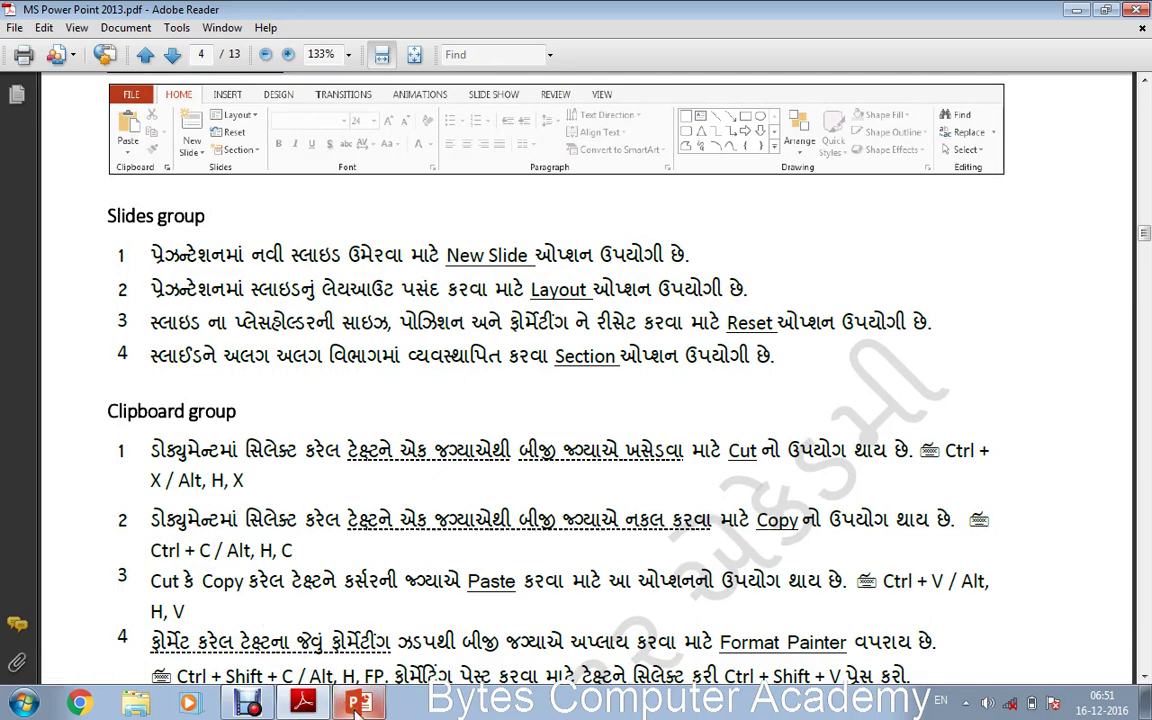
click(355, 706)
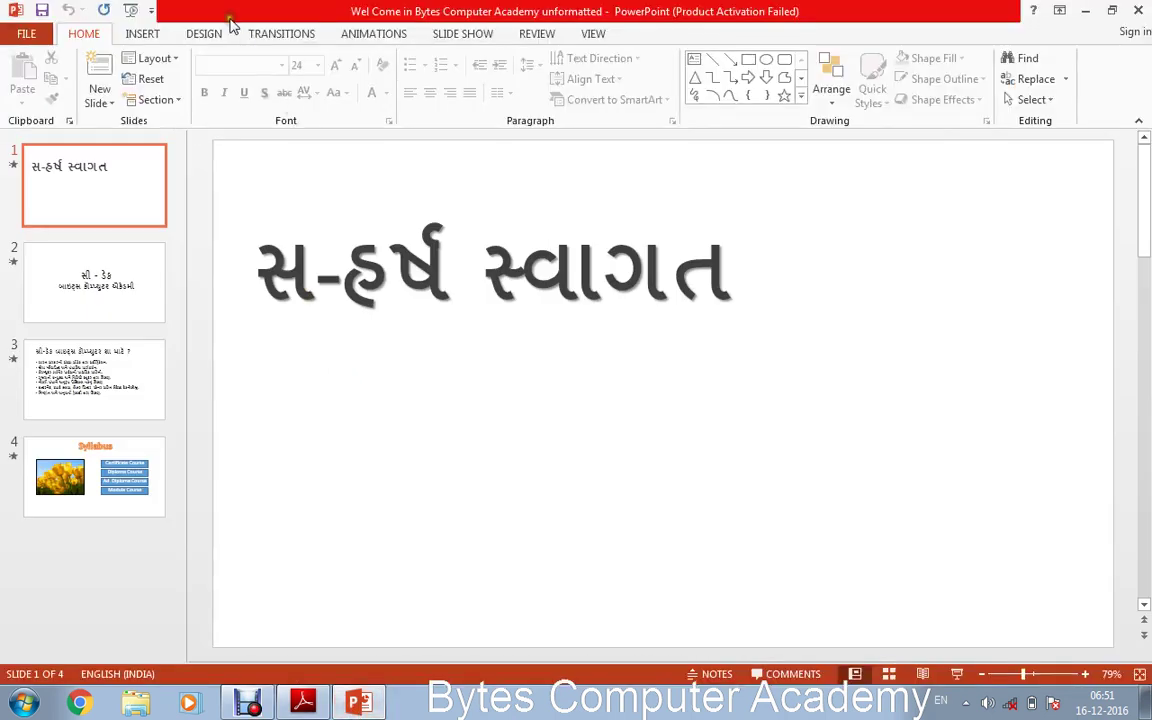